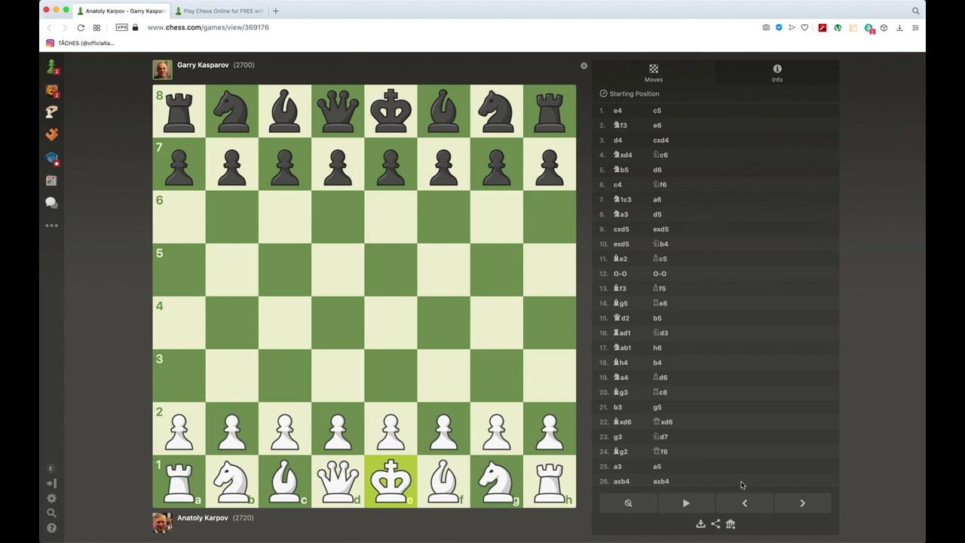
{"action": "left_click", "coordinate": [803, 503]}
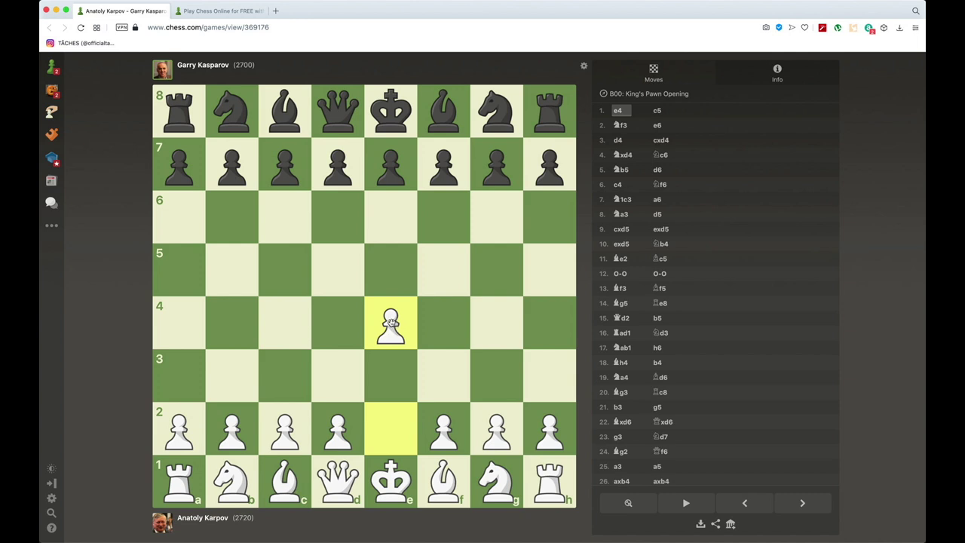
{"action": "left_click", "coordinate": [799, 503]}
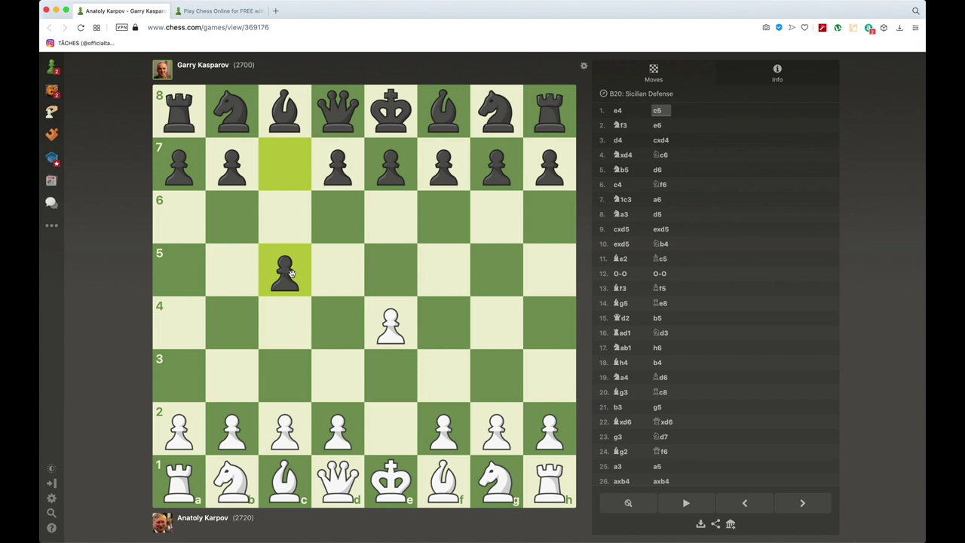
{"action": "left_click", "coordinate": [802, 503]}
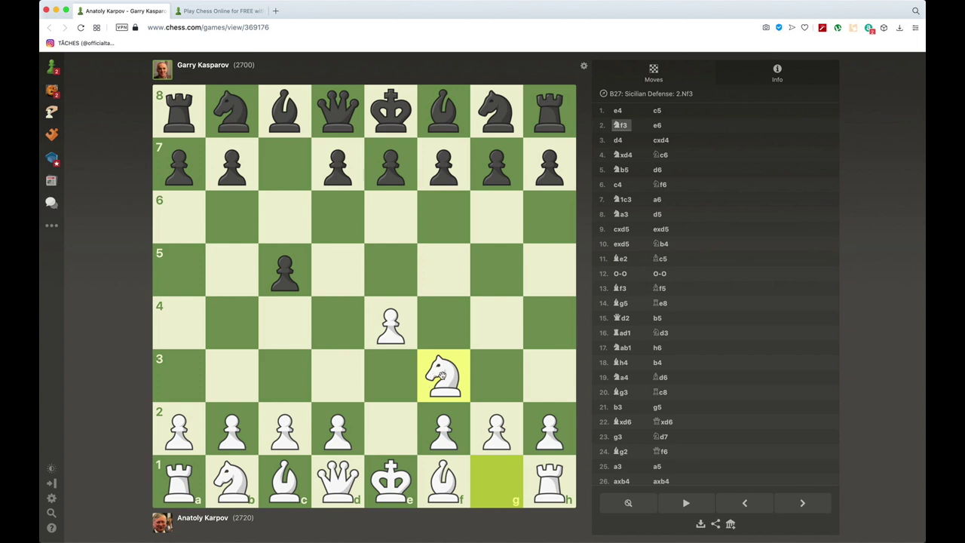
{"action": "left_click", "coordinate": [792, 496]}
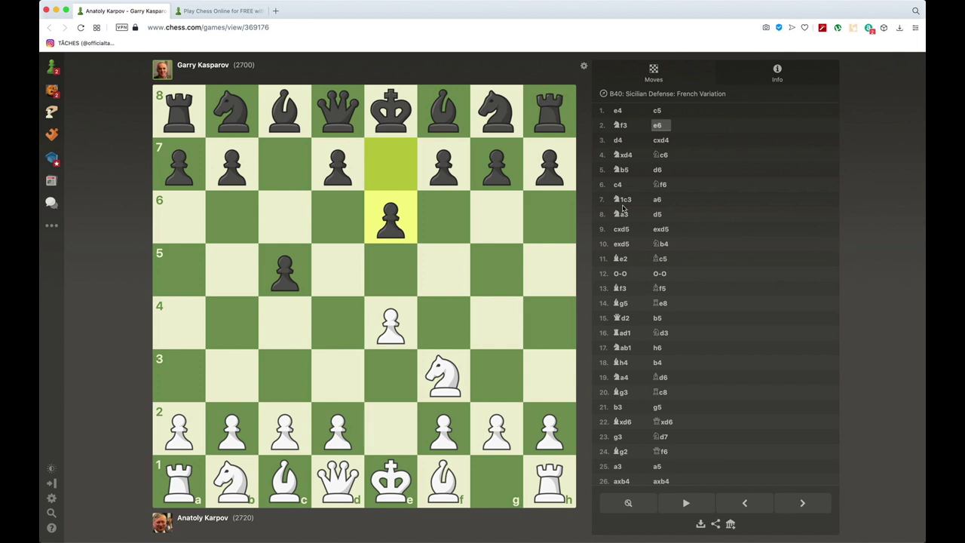
{"action": "scroll", "coordinate": [654, 353], "scroll_direction": "down", "scroll_amount": 1}
{"action": "scroll", "coordinate": [637, 384], "scroll_direction": "down", "scroll_amount": 4}
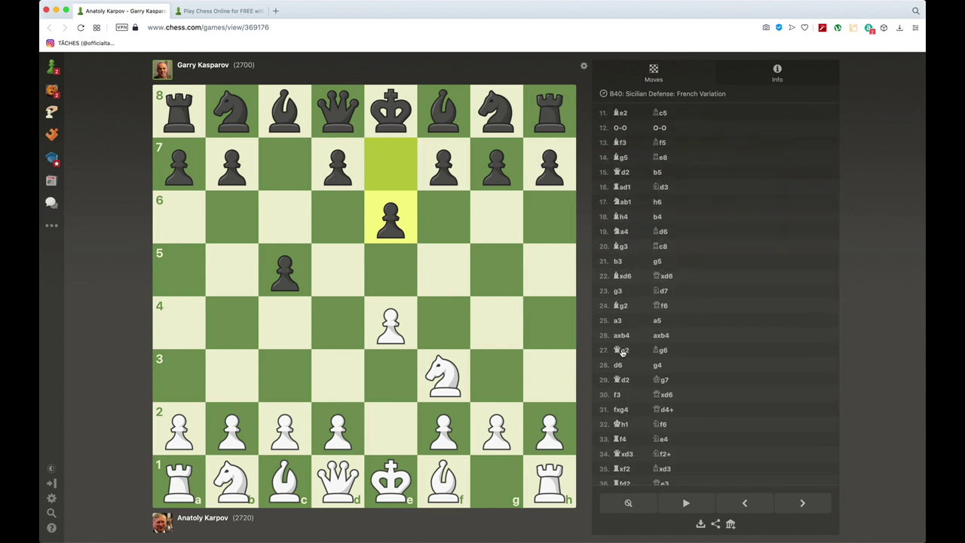
{"action": "left_click", "coordinate": [621, 352]}
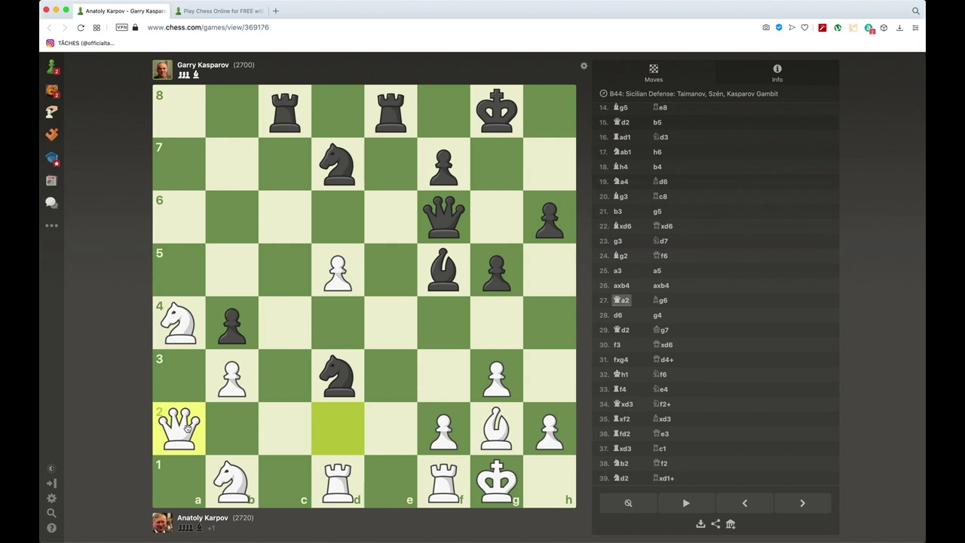
{"action": "key", "text": "Up"}
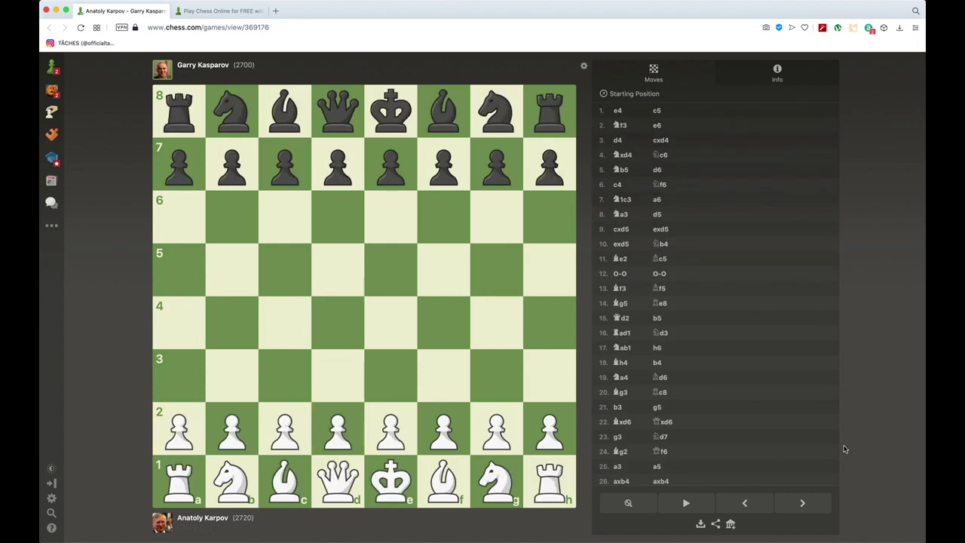
Step: Shrink the chess window to the right half and select the Karpov track
{"action": "left_click_drag", "start_coordinate": [39, 334], "coordinate": [579, 252]}
{"action": "left_click", "coordinate": [238, 208]}
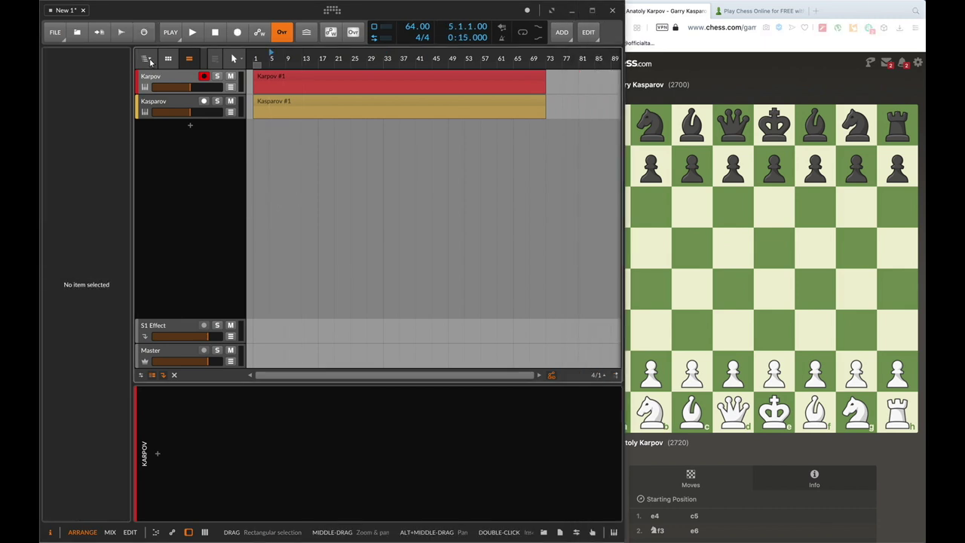
{"action": "left_click", "coordinate": [162, 78]}
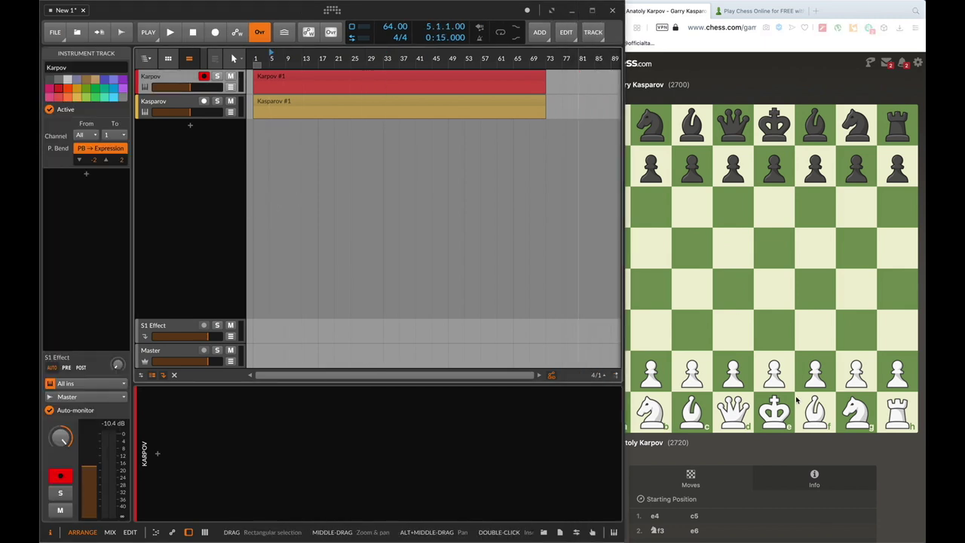
{"action": "left_click", "coordinate": [731, 411]}
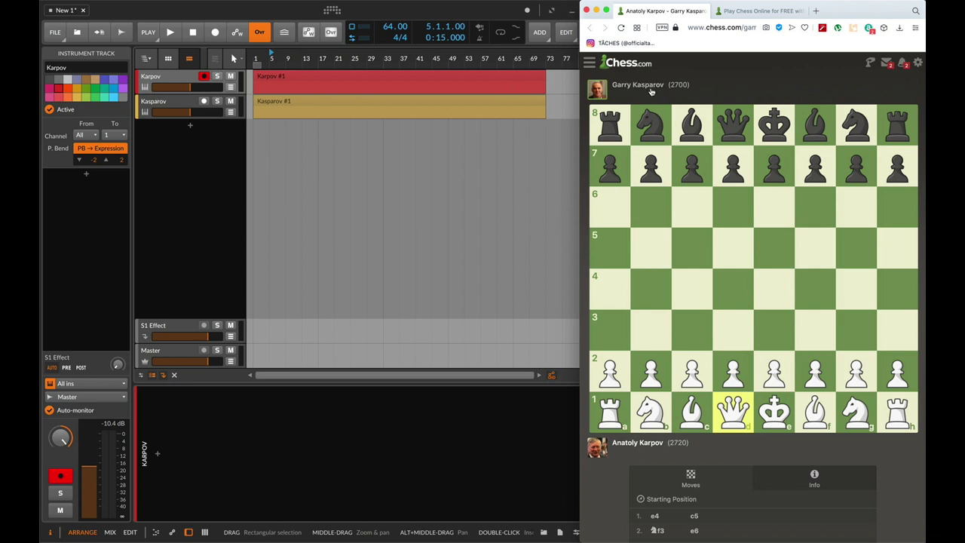
{"action": "left_click", "coordinate": [318, 193]}
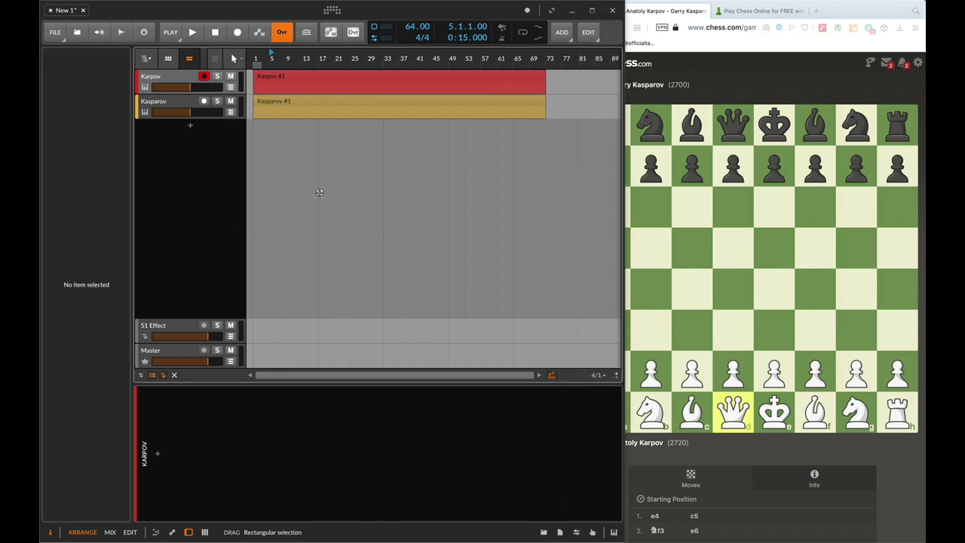
{"action": "left_click", "coordinate": [154, 68]}
{"action": "left_click", "coordinate": [162, 81]}
Step: Insert a Poly Grid instrument on the Karpov track via a 'po' device search
{"action": "left_click", "coordinate": [180, 436]}
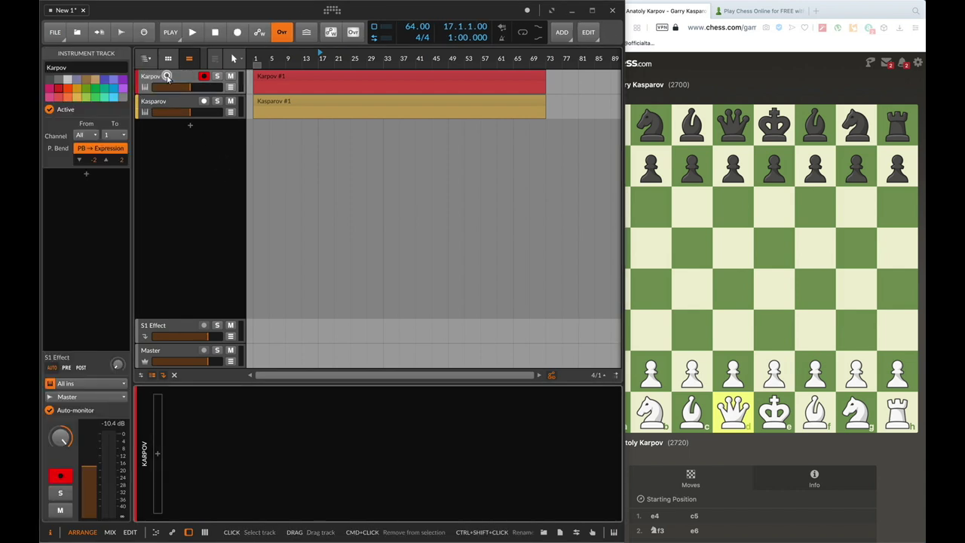
{"action": "left_click", "coordinate": [158, 456]}
{"action": "type", "text": "po"}
{"action": "key", "text": "Down"}
{"action": "key", "text": "Down"}
{"action": "key", "text": "Down"}
{"action": "key", "text": "Up"}
{"action": "key", "text": "Up"}
{"action": "key", "text": "Up"}
{"action": "key", "text": "Return"}
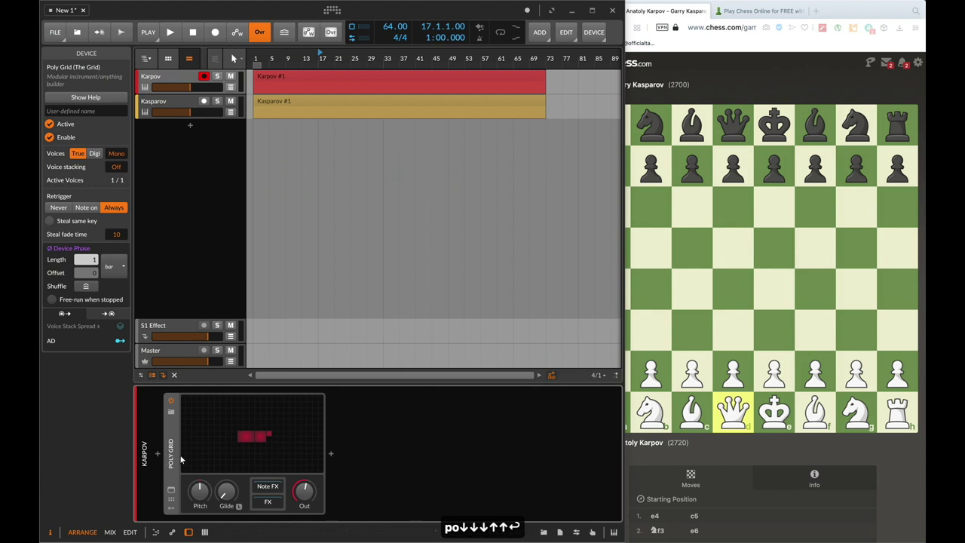
Step: Select the Kasparov track and widen the chess window to enlarge the board
{"action": "left_click", "coordinate": [170, 102]}
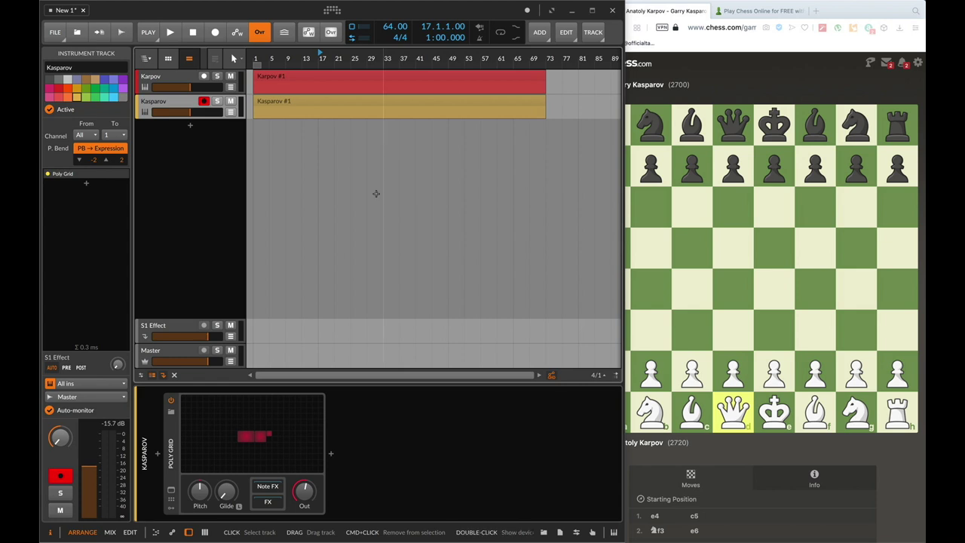
{"action": "left_click", "coordinate": [773, 451]}
{"action": "left_click_drag", "start_coordinate": [581, 256], "coordinate": [437, 258]}
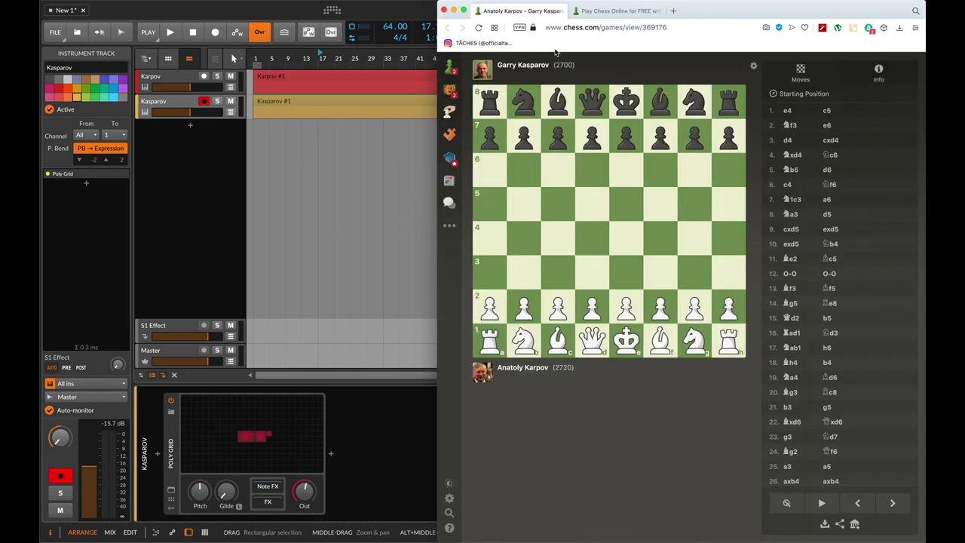
Step: Open Karpov #1, place a short E4 note at 1.1.1, and reveal the other tracks
{"action": "left_click", "coordinate": [344, 155]}
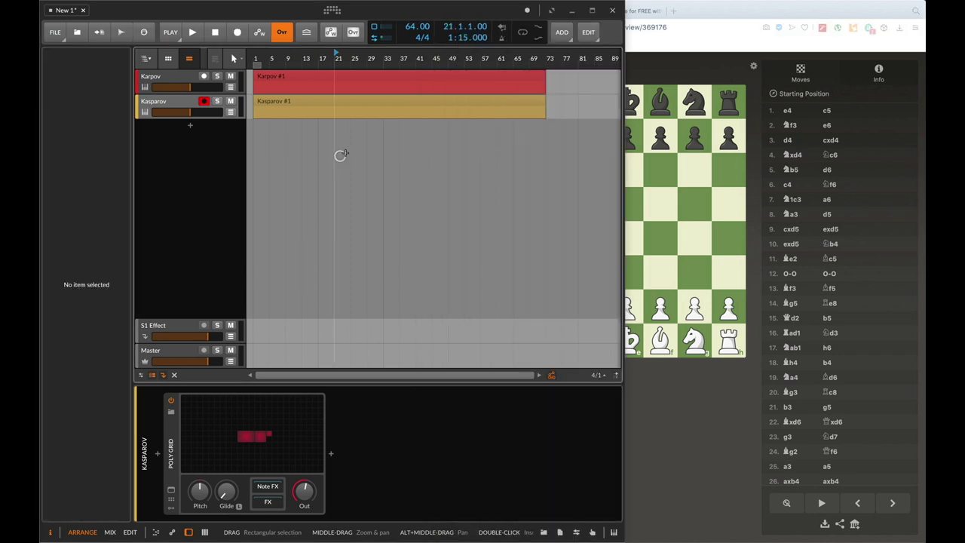
{"action": "left_click", "coordinate": [680, 433]}
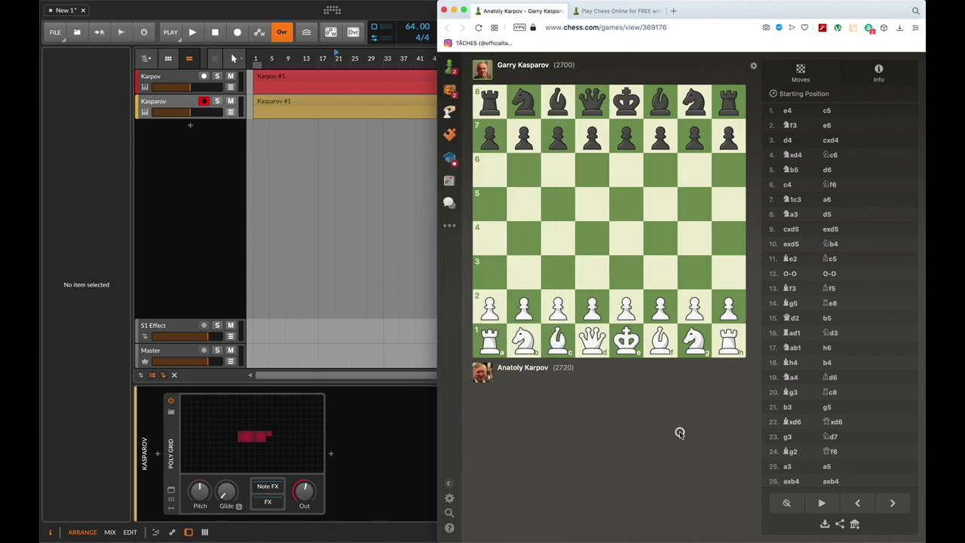
{"action": "left_click", "coordinate": [322, 239]}
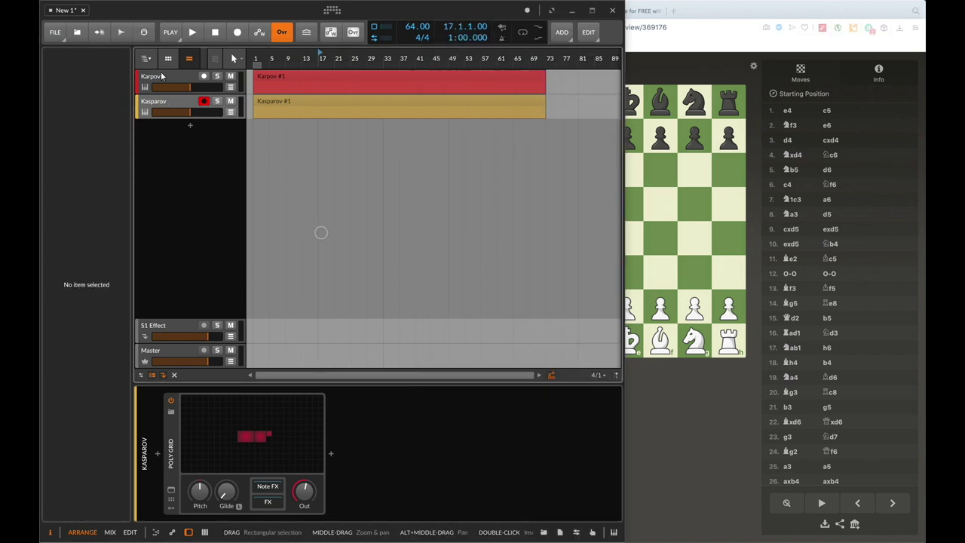
{"action": "double_click", "coordinate": [285, 76]}
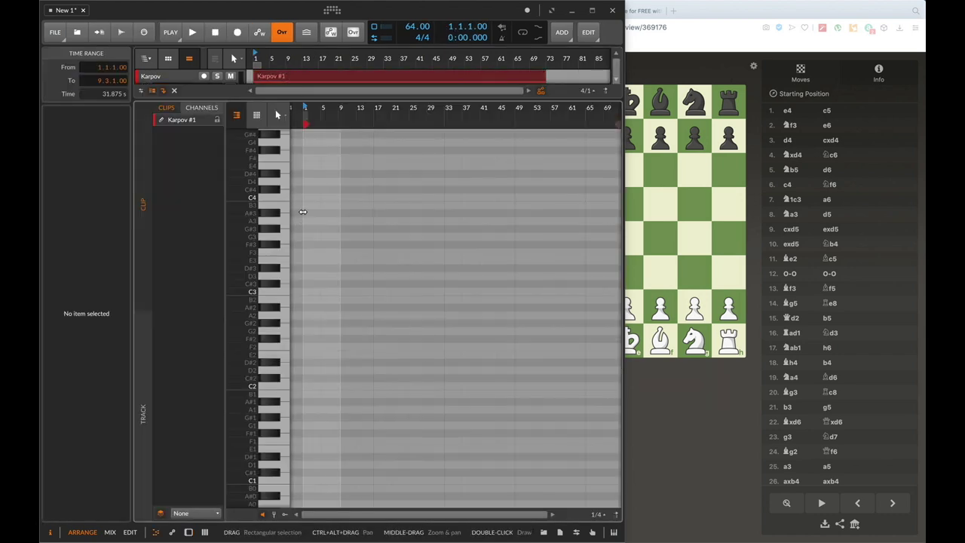
{"action": "double_click", "coordinate": [302, 166]}
{"action": "left_click_drag", "start_coordinate": [301, 109], "coordinate": [299, 106]}
{"action": "left_click_drag", "start_coordinate": [395, 169], "coordinate": [359, 168]}
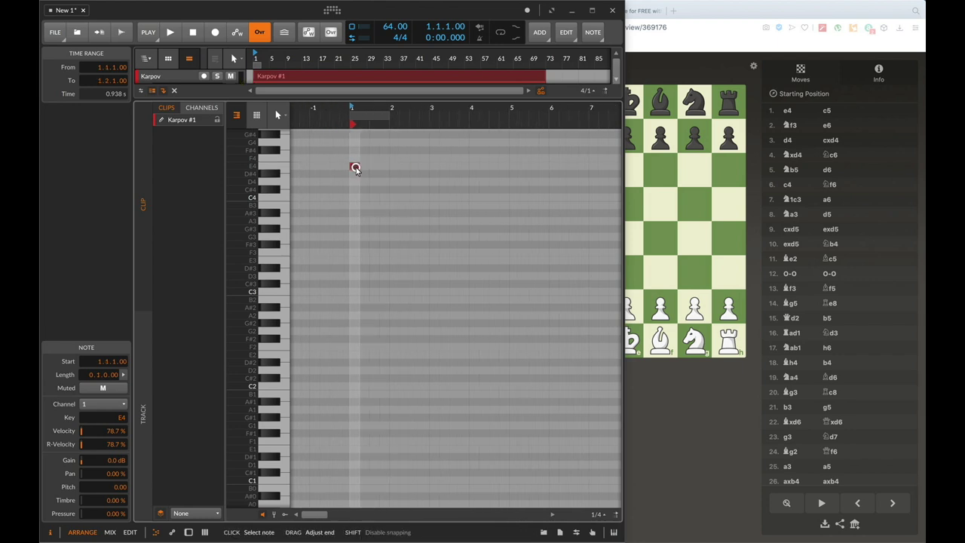
{"action": "left_click", "coordinate": [469, 231]}
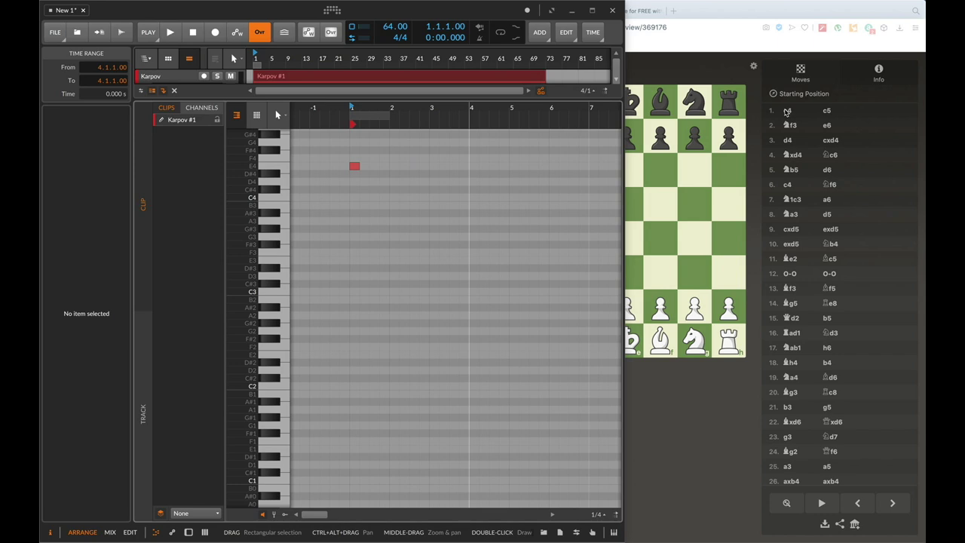
{"action": "scroll", "coordinate": [401, 287], "scroll_direction": "up", "scroll_amount": 2}
{"action": "left_click_drag", "start_coordinate": [400, 100], "coordinate": [400, 181]}
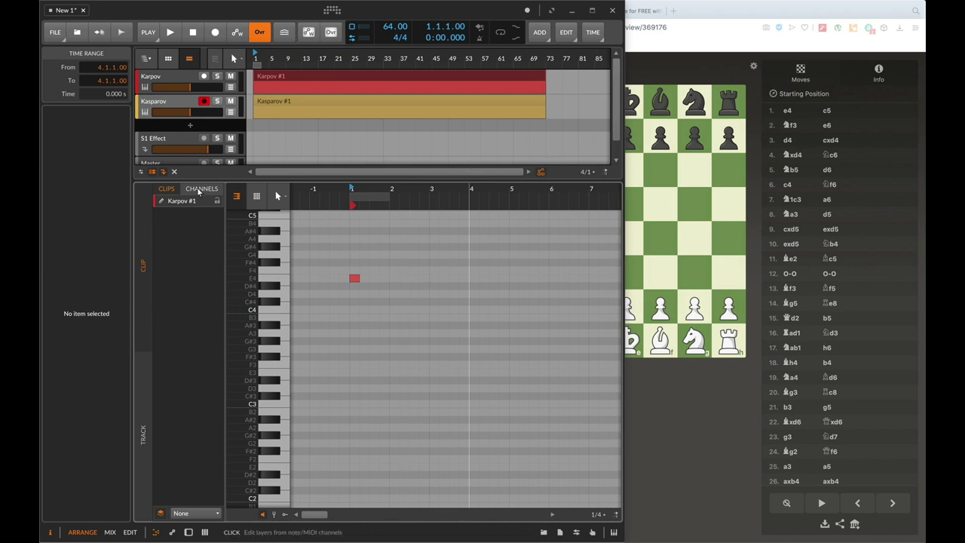
Step: Edit Kasparov #1 and Karpov #1 together, with Kasparov #1 receiving new notes
{"action": "left_click", "coordinate": [299, 108]}
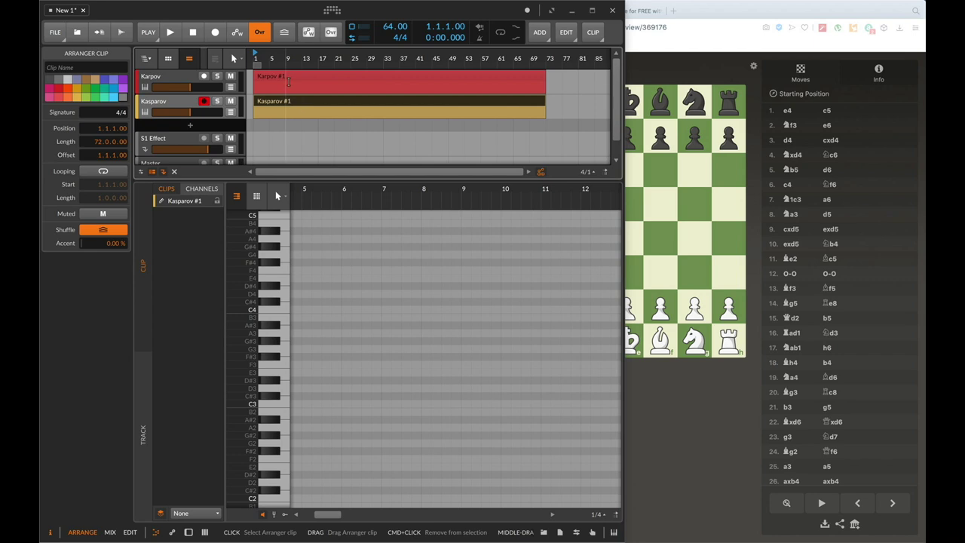
{"action": "left_click", "coordinate": [287, 75], "text": "shift"}
{"action": "scroll", "coordinate": [392, 280], "scroll_direction": "left", "scroll_amount": 6}
{"action": "left_click", "coordinate": [160, 516]}
{"action": "left_click", "coordinate": [160, 516]}
{"action": "scroll", "coordinate": [342, 336], "scroll_direction": "right", "scroll_amount": 3}
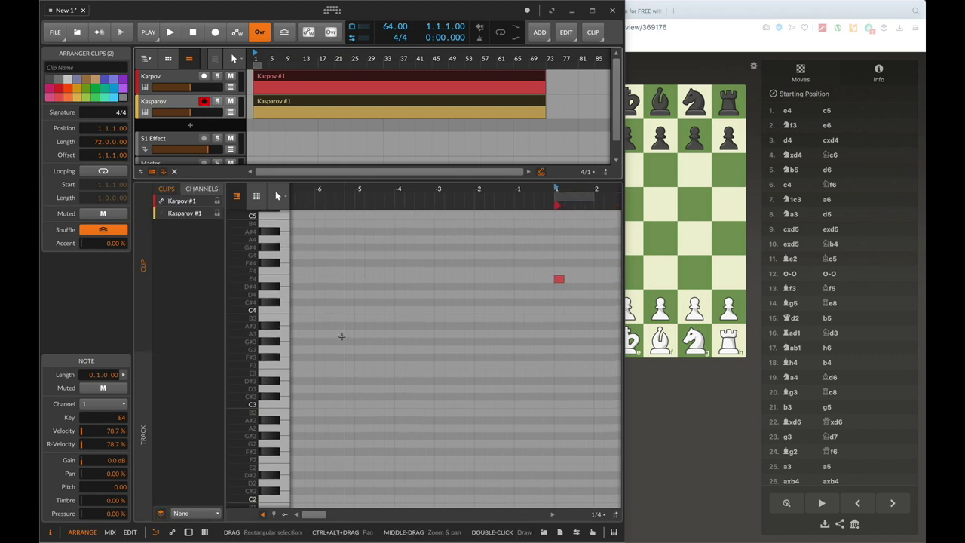
{"action": "scroll", "coordinate": [342, 337], "scroll_direction": "right", "scroll_amount": 2}
{"action": "left_click", "coordinate": [161, 216]}
{"action": "scroll", "coordinate": [435, 294], "scroll_direction": "right", "scroll_amount": 2}
{"action": "scroll", "coordinate": [435, 294], "scroll_direction": "up", "scroll_amount": 2}
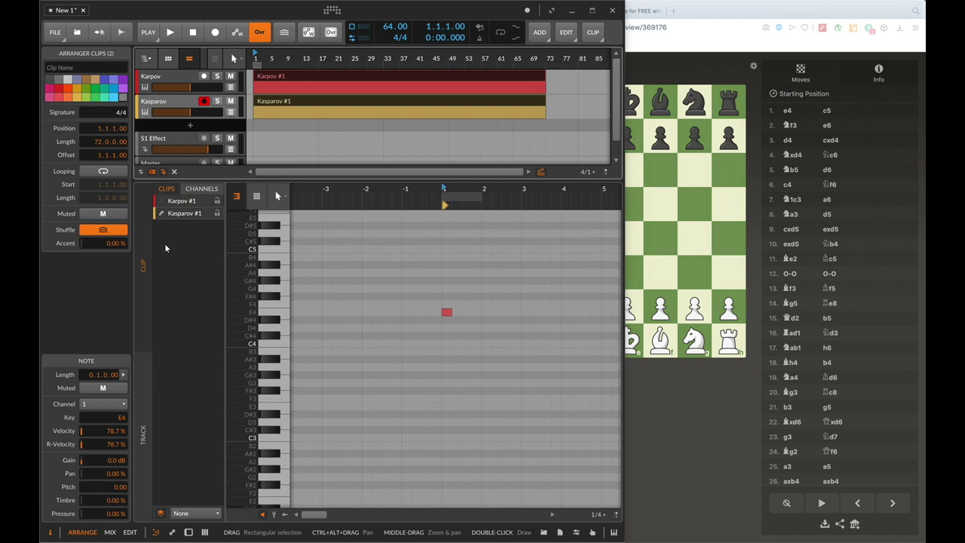
{"action": "left_click", "coordinate": [217, 201]}
{"action": "left_click", "coordinate": [217, 201]}
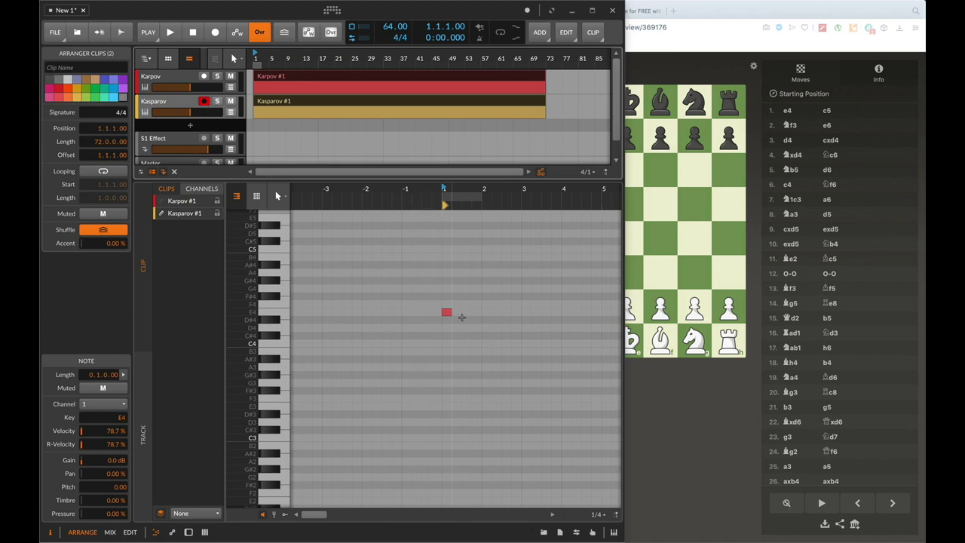
Step: Add a quarter-length C5 note at bar 1 beat 2
{"action": "double_click", "coordinate": [458, 251]}
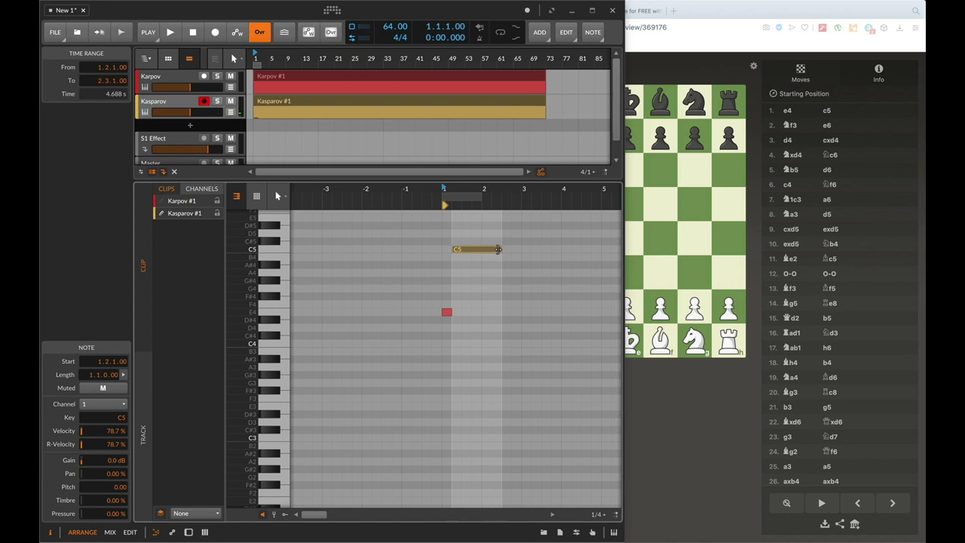
{"action": "left_click_drag", "start_coordinate": [462, 249], "coordinate": [456, 249]}
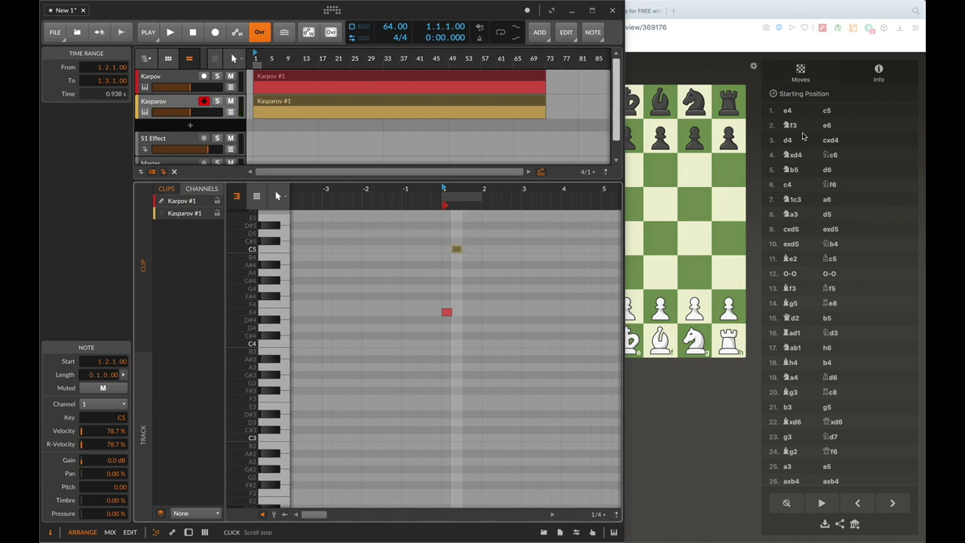
{"action": "left_click", "coordinate": [462, 301]}
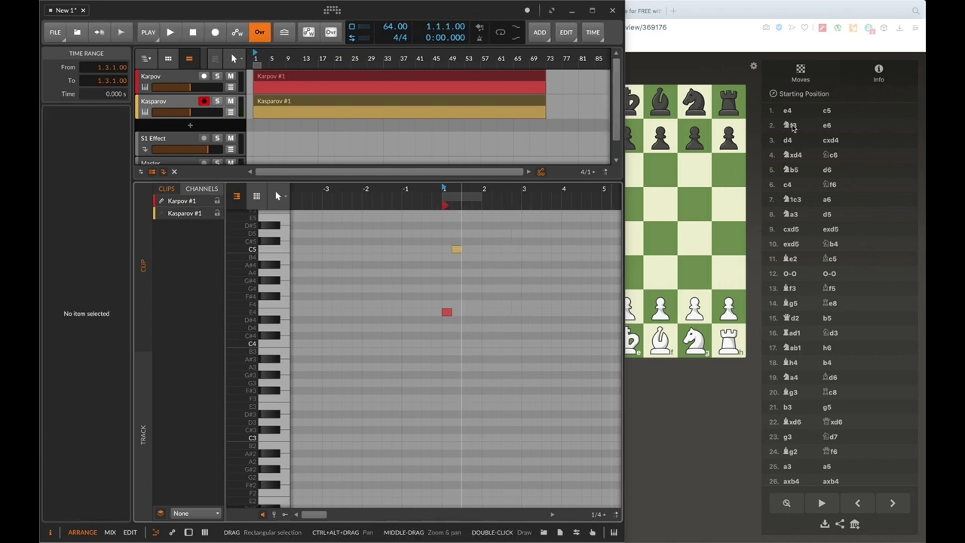
Step: Add a three-quarter-length F3 note at 1.3.1 in Karpov #1 and play it back
{"action": "left_click", "coordinate": [446, 313]}
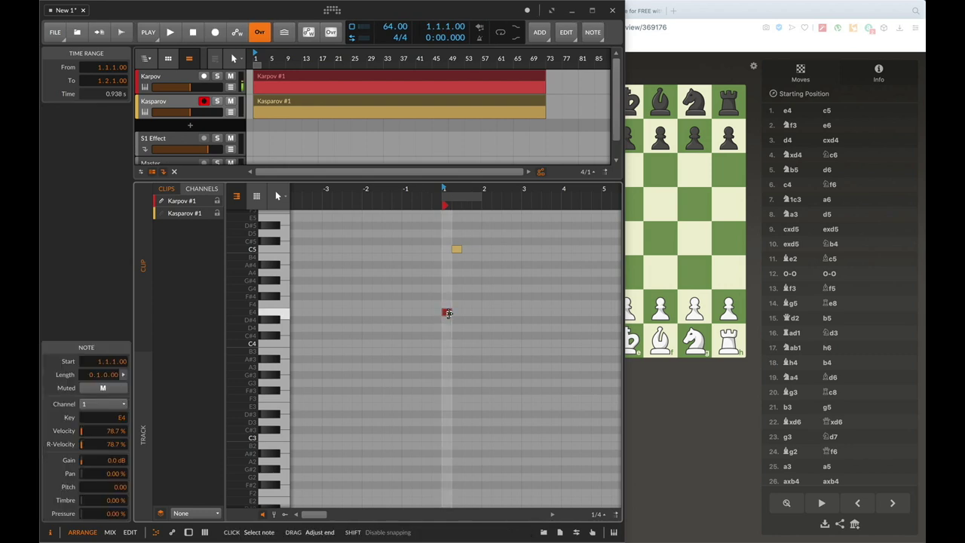
{"action": "double_click", "coordinate": [476, 312]}
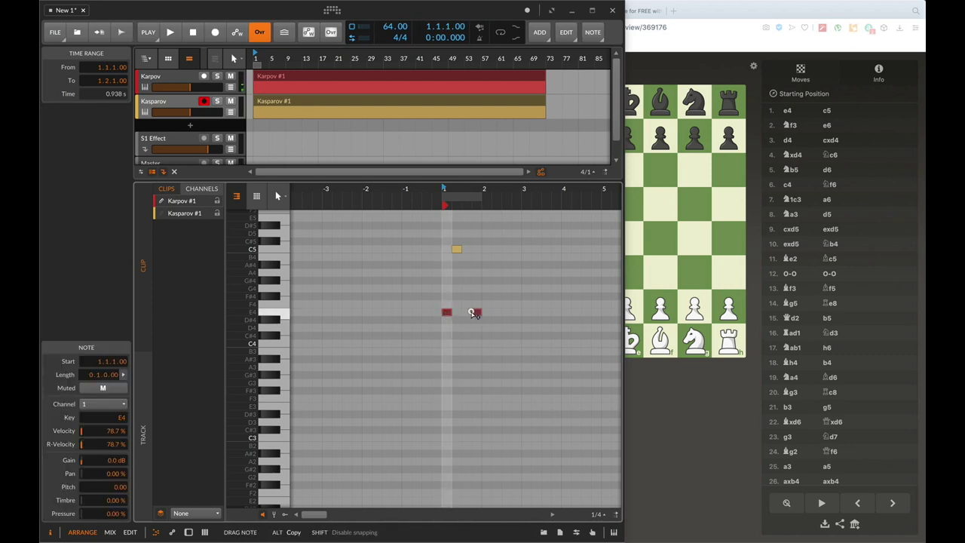
{"action": "key", "text": "Left"}
{"action": "key", "text": "Down"}
{"action": "key", "text": "Up"}
{"action": "key", "text": "Up"}
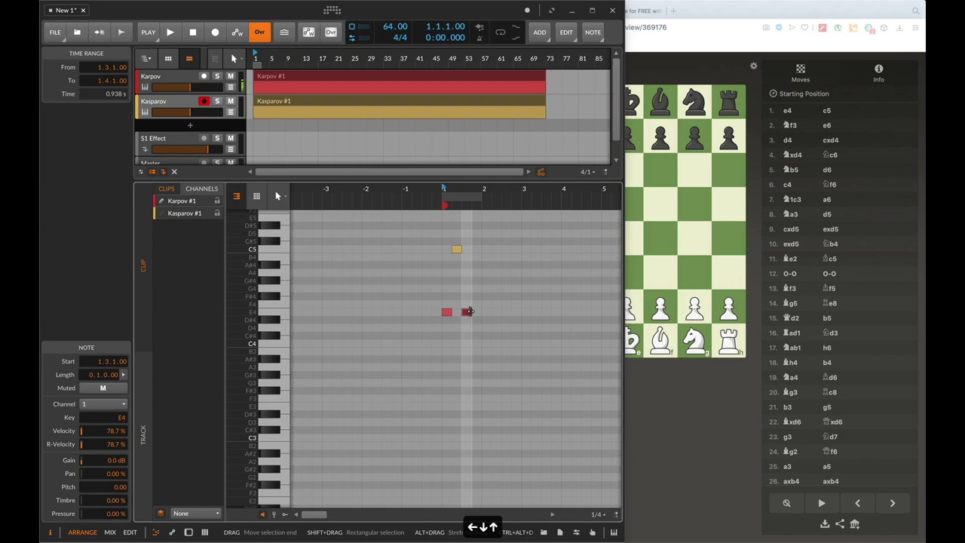
{"action": "key", "text": "shift+Down"}
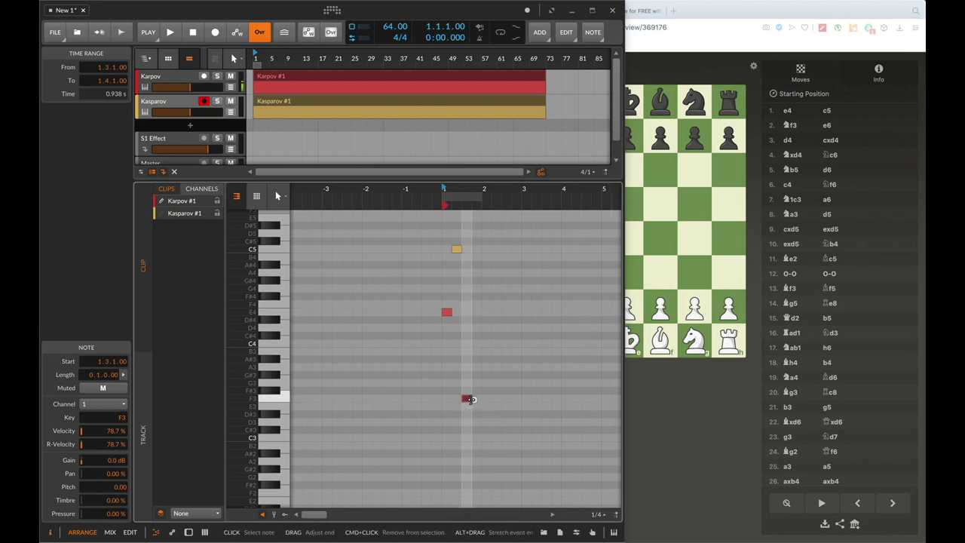
{"action": "left_click_drag", "start_coordinate": [477, 400], "coordinate": [492, 399]}
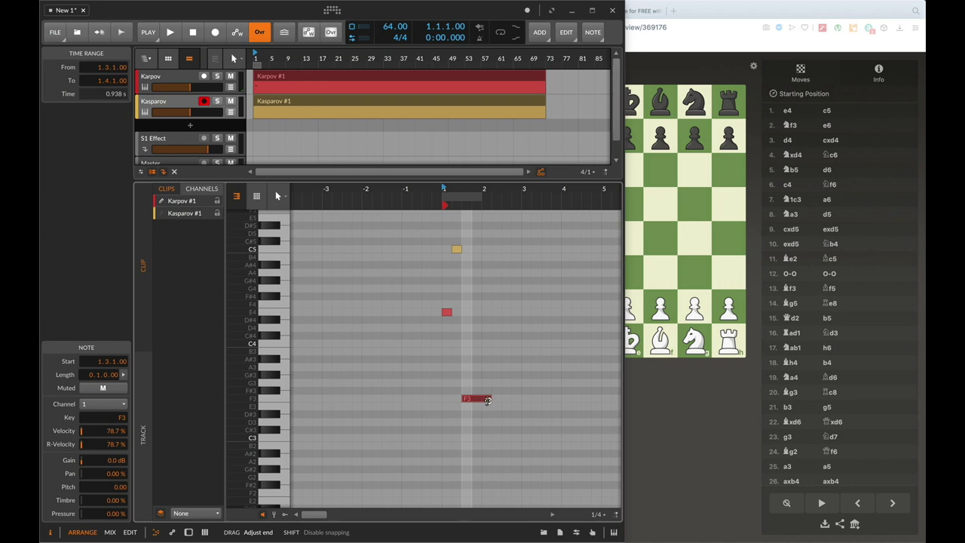
{"action": "left_click", "coordinate": [273, 78]}
{"action": "key", "text": "space"}
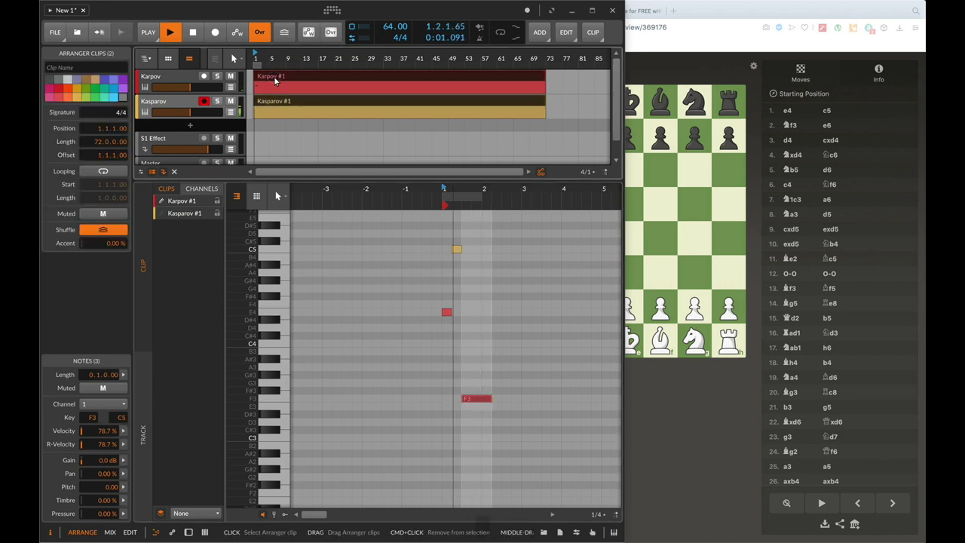
Step: Stop playback, deselect all notes, and select the Kasparov #1 clip
{"action": "key", "text": "space"}
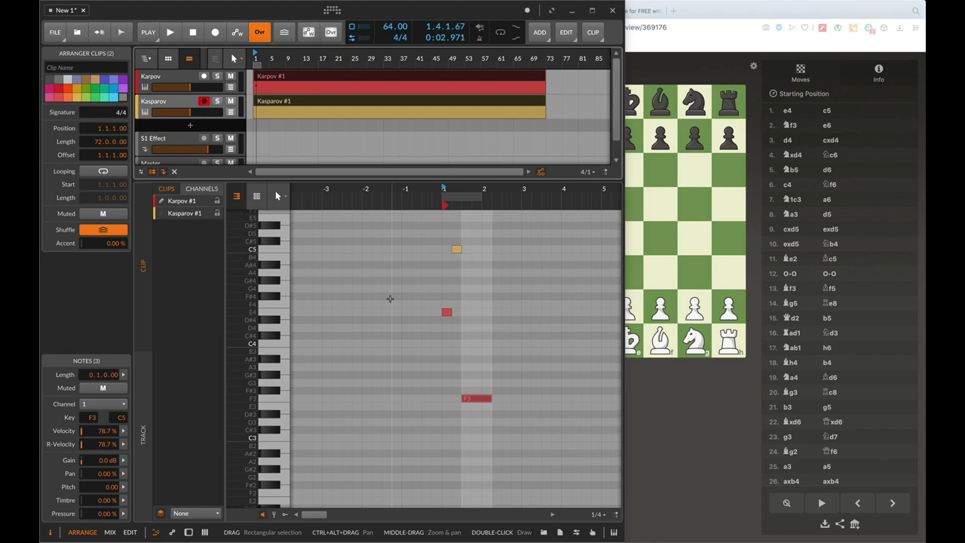
{"action": "left_click", "coordinate": [452, 302]}
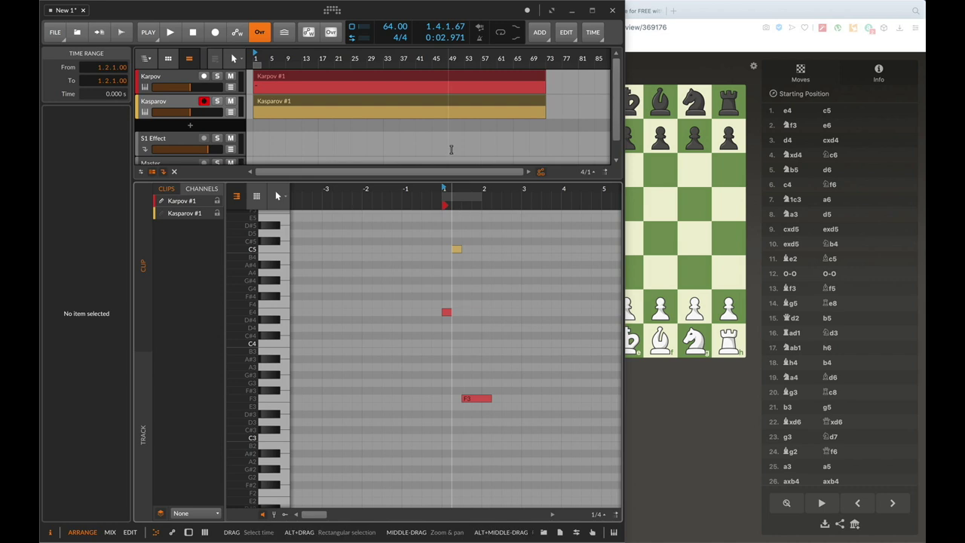
{"action": "left_click", "coordinate": [301, 100]}
{"action": "scroll", "coordinate": [804, 287], "scroll_direction": "down", "scroll_amount": 2}
{"action": "scroll", "coordinate": [804, 287], "scroll_direction": "up", "scroll_amount": 3}
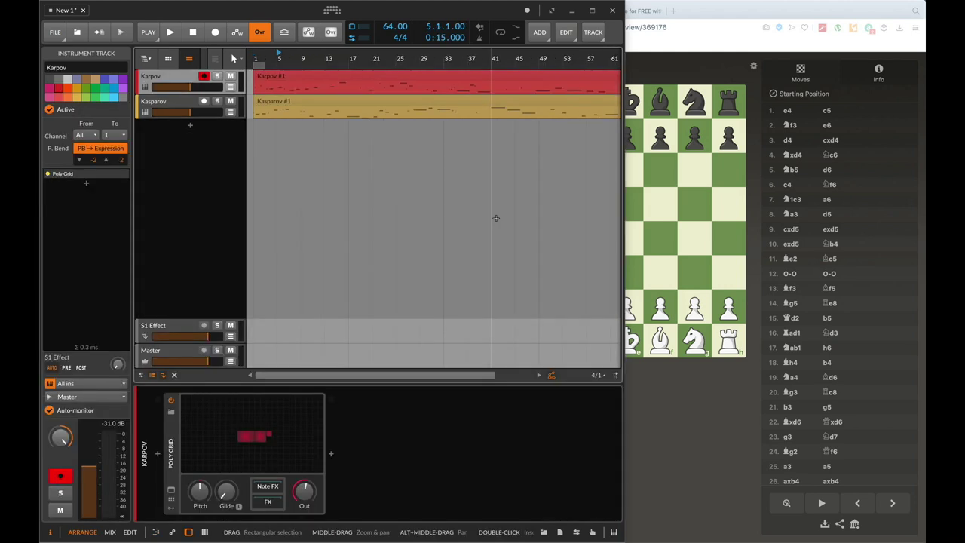
Step: Open both Kasparov #1 and Karpov #1 clips together in an enlarged note editor
{"action": "scroll", "coordinate": [480, 178], "scroll_direction": "right", "scroll_amount": 5}
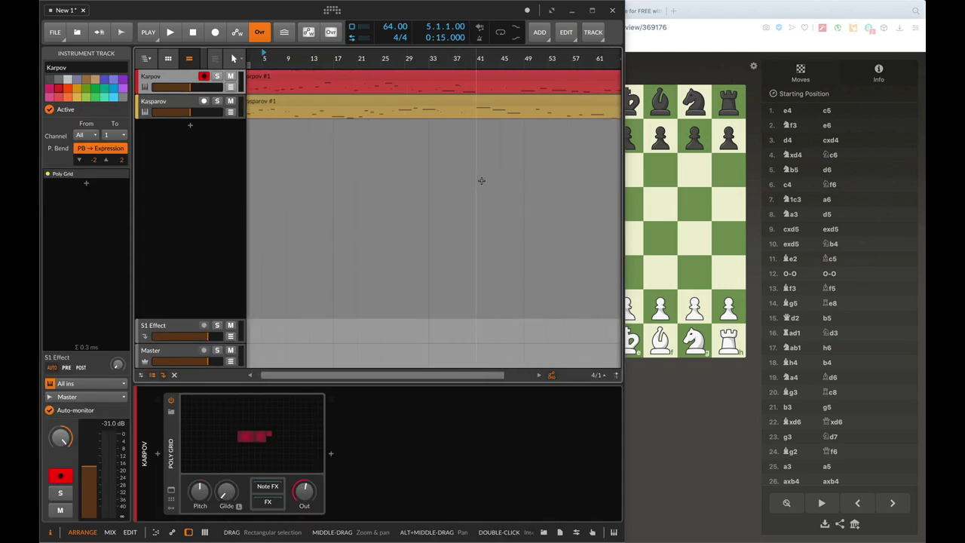
{"action": "scroll", "coordinate": [561, 173], "scroll_direction": "left", "scroll_amount": 5}
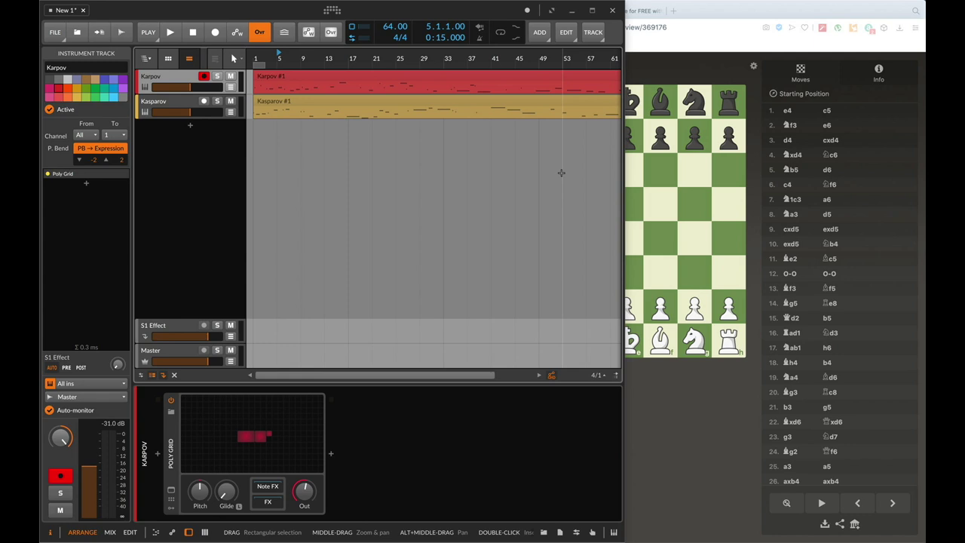
{"action": "scroll", "coordinate": [813, 181], "scroll_direction": "down", "scroll_amount": 5}
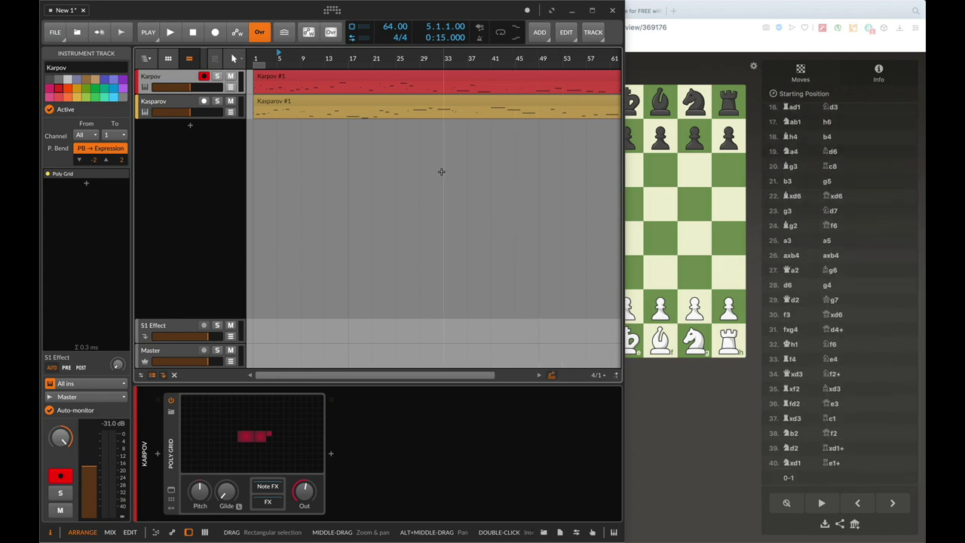
{"action": "left_click", "coordinate": [406, 102]}
{"action": "left_click", "coordinate": [399, 78], "text": "shift"}
{"action": "double_click", "coordinate": [399, 78]}
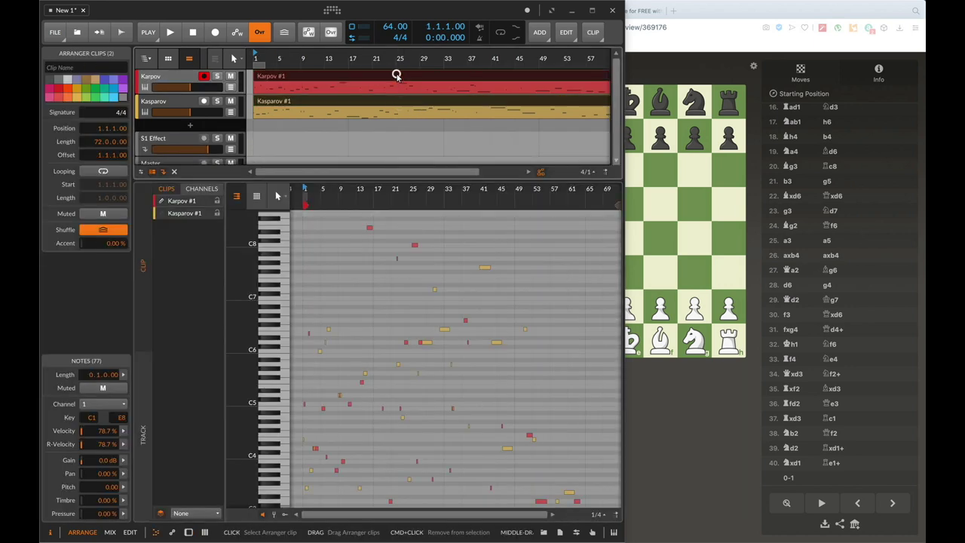
{"action": "left_click_drag", "start_coordinate": [360, 179], "coordinate": [360, 98]}
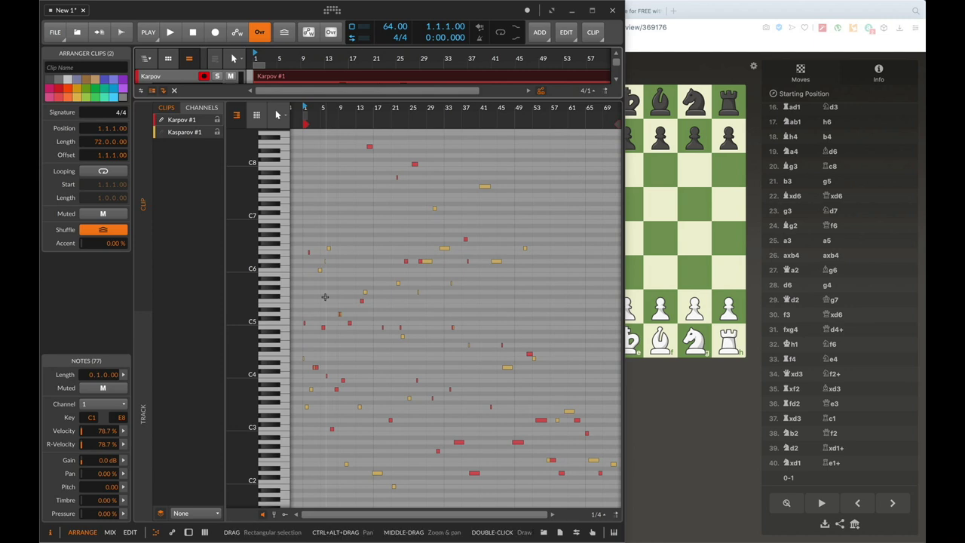
{"action": "scroll", "coordinate": [243, 319], "scroll_direction": "up", "scroll_amount": 3}
{"action": "left_click_drag", "start_coordinate": [334, 114], "coordinate": [333, 106]}
Step: Maximize Bitwig and scroll through the red and yellow notes in the piano roll
{"action": "double_click", "coordinate": [212, 38]}
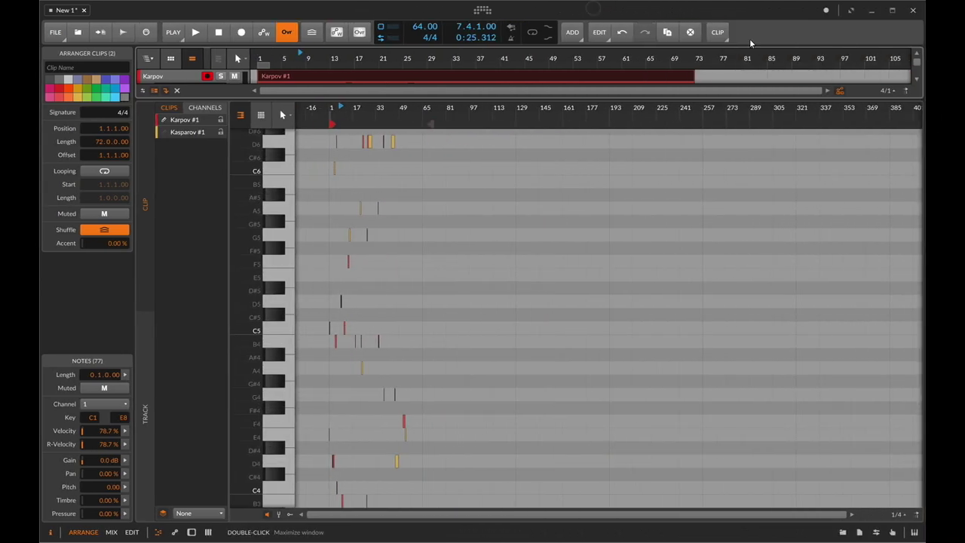
{"action": "mouse_move", "coordinate": [302, 108]}
{"action": "left_mouse_down"}
{"action": "mouse_move", "coordinate": [302, 117]}
{"action": "mouse_move", "coordinate": [302, 108]}
{"action": "left_mouse_up"}
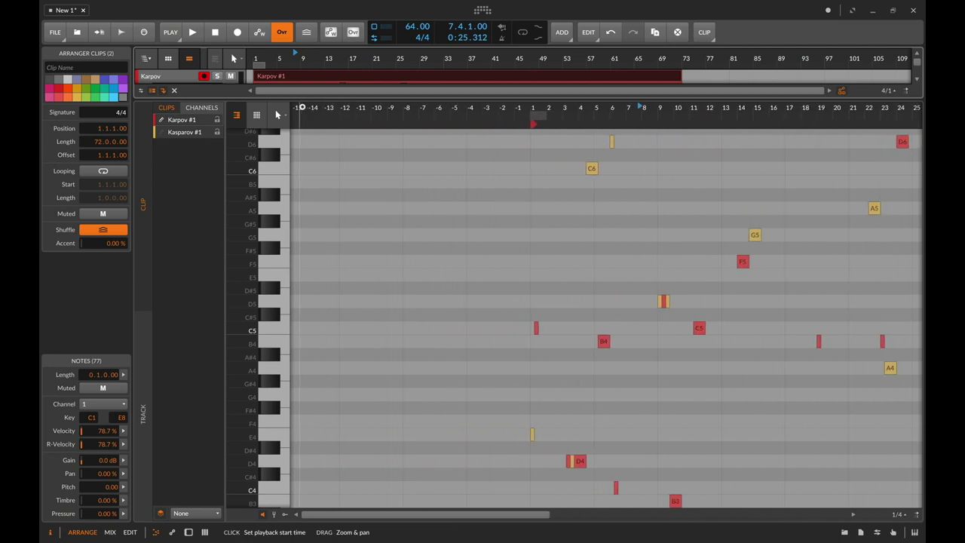
{"action": "scroll", "coordinate": [503, 237], "scroll_direction": "right", "scroll_amount": 3}
{"action": "scroll", "coordinate": [502, 237], "scroll_direction": "down", "scroll_amount": 3}
{"action": "scroll", "coordinate": [502, 237], "scroll_direction": "down", "scroll_amount": 5}
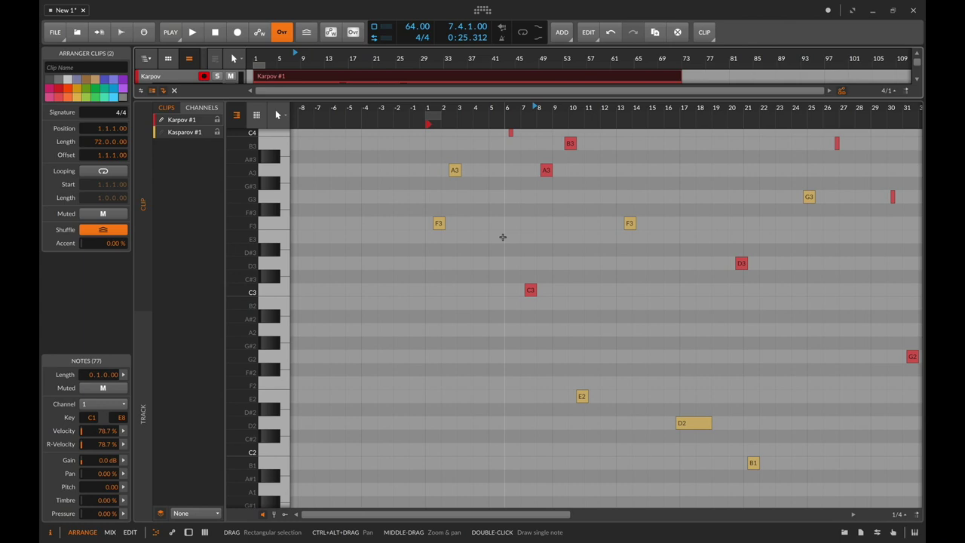
{"action": "scroll", "coordinate": [503, 237], "scroll_direction": "up", "scroll_amount": 10}
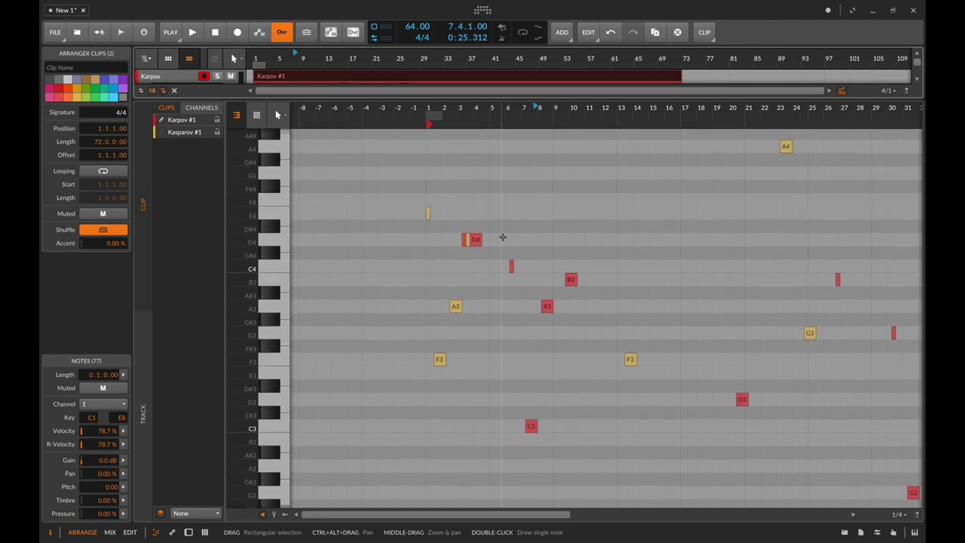
{"action": "scroll", "coordinate": [463, 243], "scroll_direction": "down", "scroll_amount": 10}
{"action": "scroll", "coordinate": [466, 255], "scroll_direction": "right", "scroll_amount": 5}
{"action": "scroll", "coordinate": [464, 255], "scroll_direction": "down", "scroll_amount": 10}
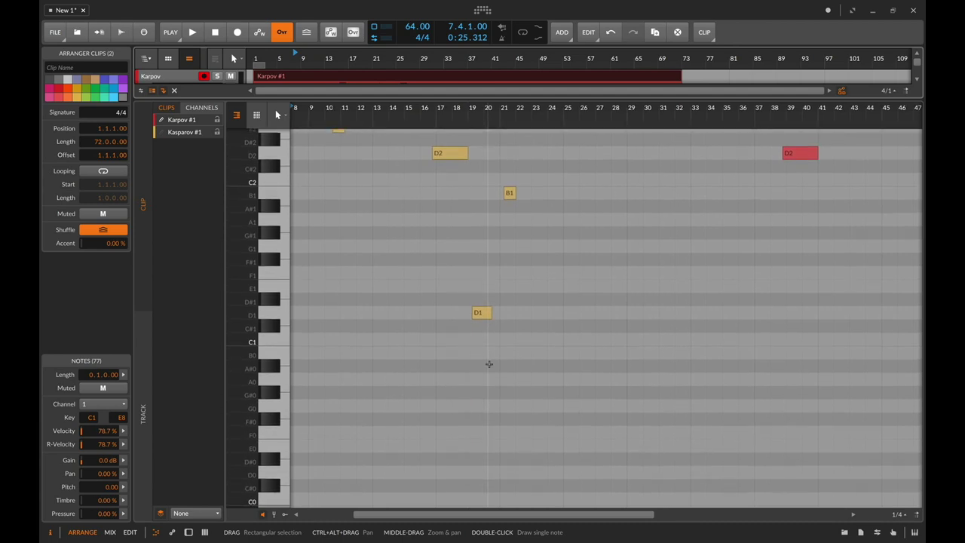
{"action": "scroll", "coordinate": [486, 339], "scroll_direction": "up", "scroll_amount": 20}
{"action": "scroll", "coordinate": [486, 339], "scroll_direction": "up", "scroll_amount": 10}
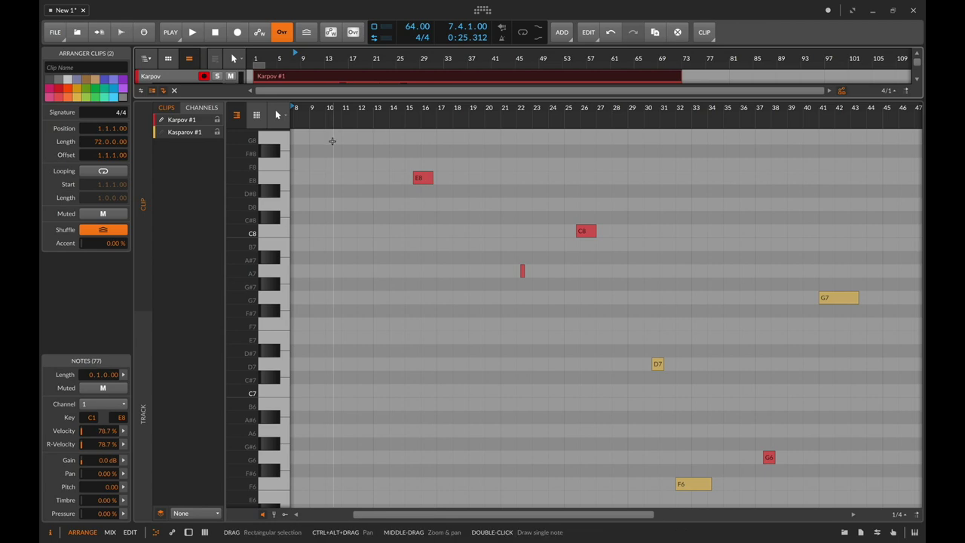
Step: Select the E8 note, scan the remaining notes, then bring the chess page forward
{"action": "left_click", "coordinate": [427, 180]}
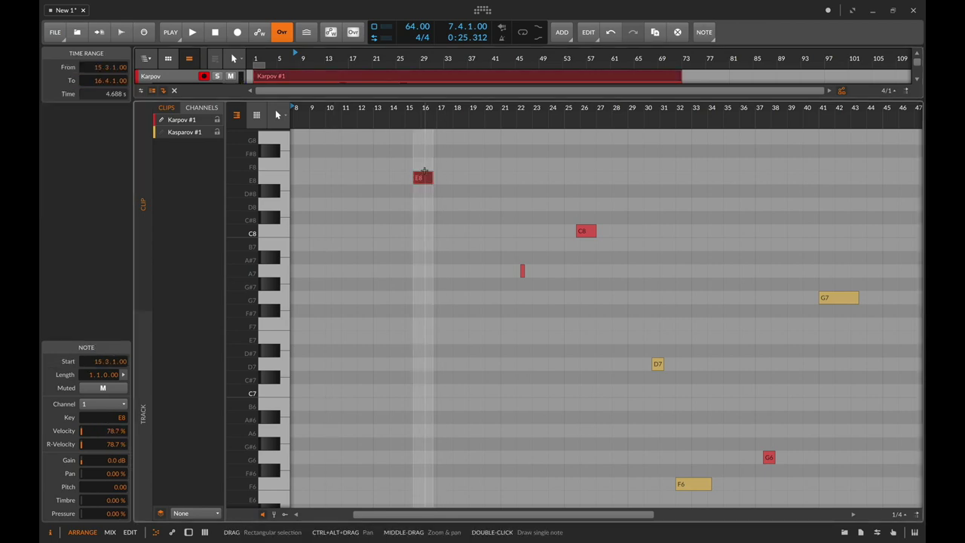
{"action": "scroll", "coordinate": [440, 281], "scroll_direction": "down", "scroll_amount": 10}
{"action": "scroll", "coordinate": [445, 249], "scroll_direction": "down", "scroll_amount": 10, "text": "ctrl"}
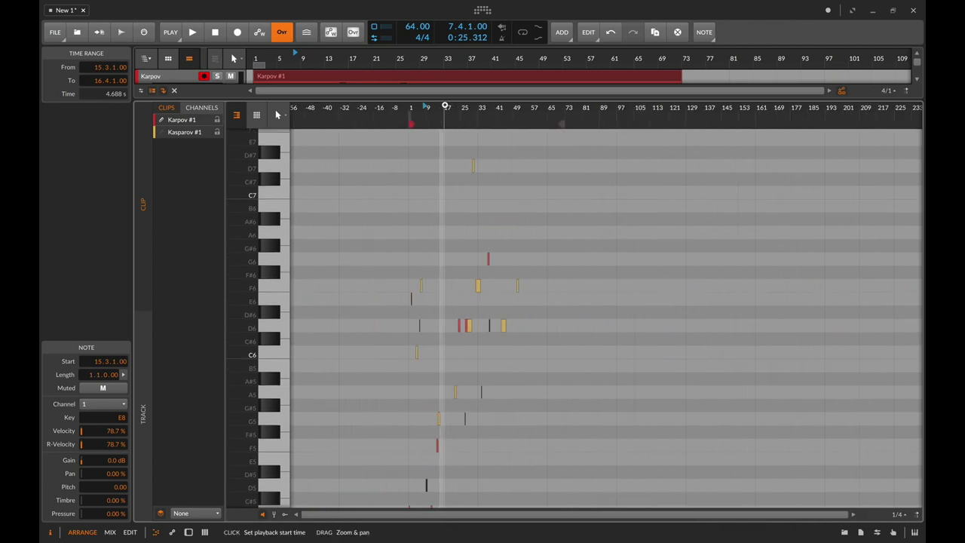
{"action": "scroll", "coordinate": [445, 107], "scroll_direction": "down", "scroll_amount": 5}
{"action": "scroll", "coordinate": [431, 108], "scroll_direction": "up", "scroll_amount": 10, "text": "ctrl"}
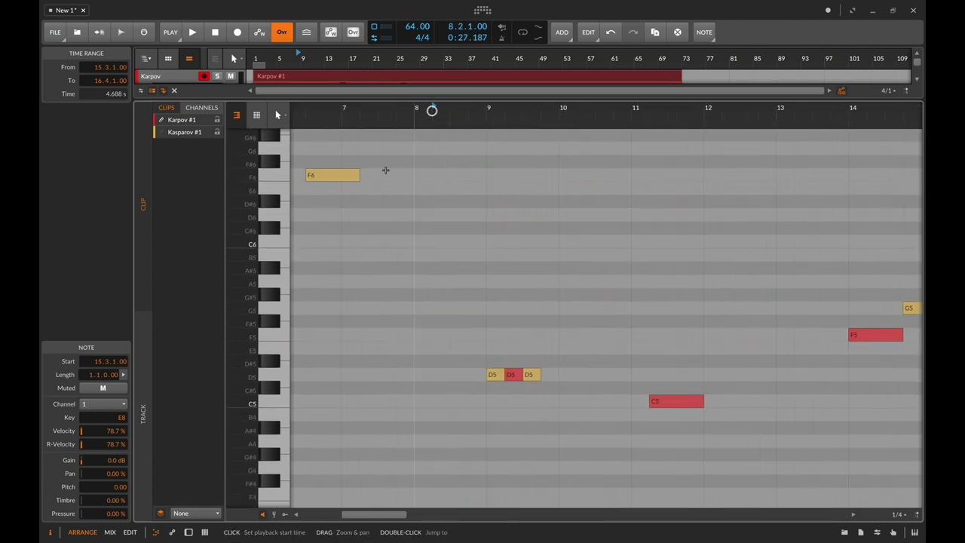
{"action": "scroll", "coordinate": [245, 296], "scroll_direction": "down", "scroll_amount": 10, "text": "ctrl"}
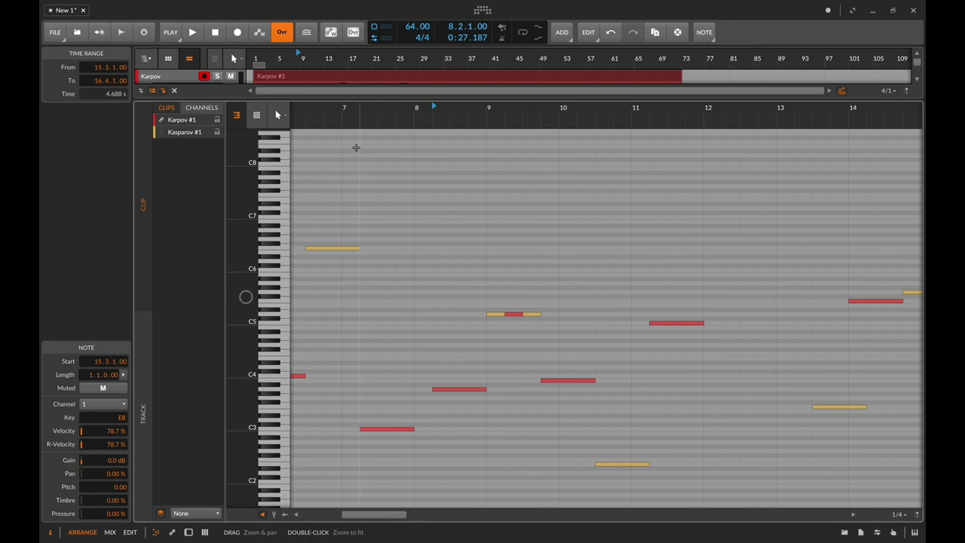
{"action": "scroll", "coordinate": [346, 103], "scroll_direction": "down", "scroll_amount": 10}
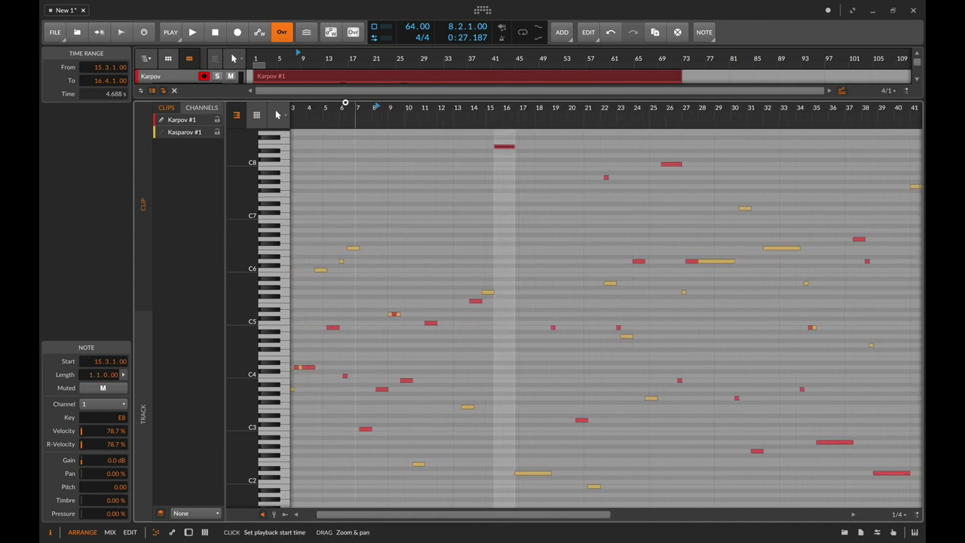
{"action": "scroll", "coordinate": [376, 177], "scroll_direction": "left", "scroll_amount": 3}
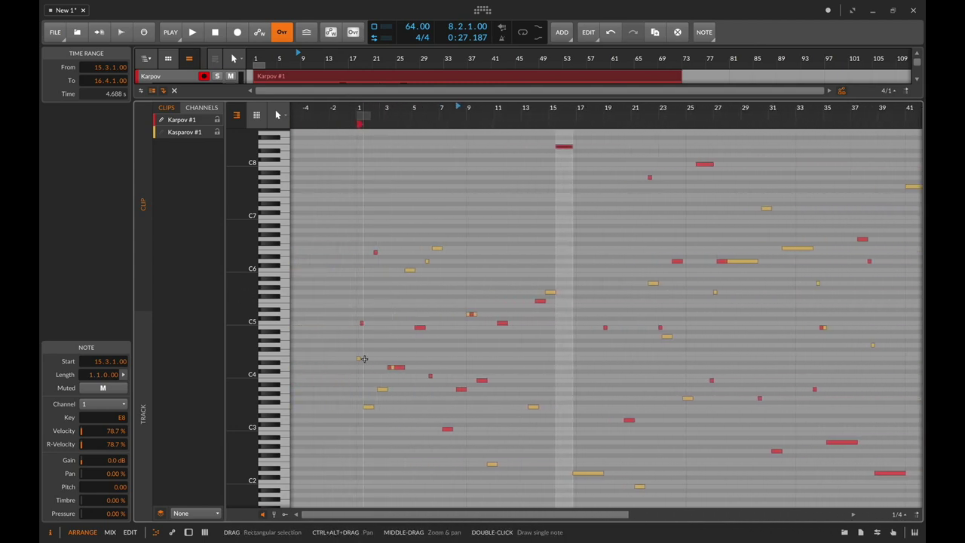
{"action": "scroll", "coordinate": [373, 356], "scroll_direction": "right", "scroll_amount": 8}
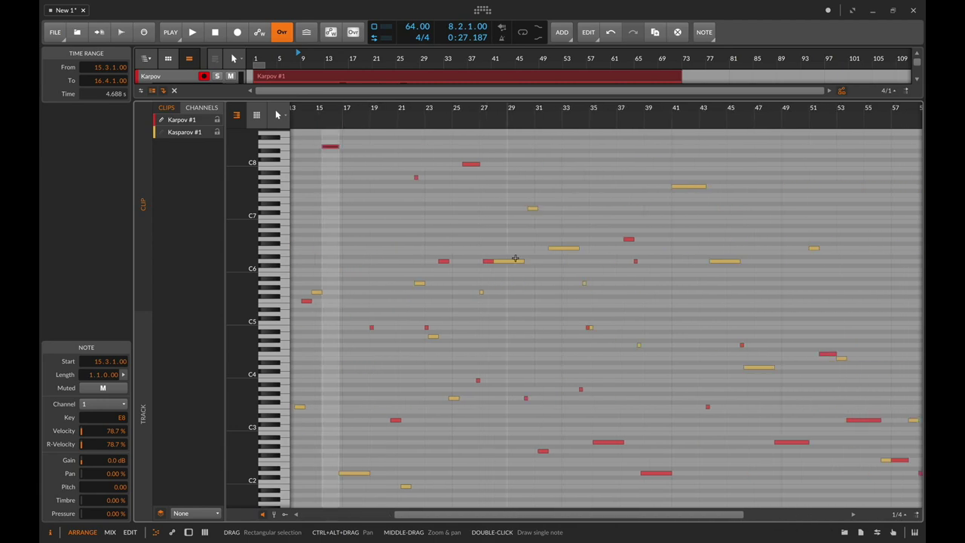
{"action": "scroll", "coordinate": [548, 279], "scroll_direction": "right", "scroll_amount": 10}
{"action": "left_click", "coordinate": [804, 273]}
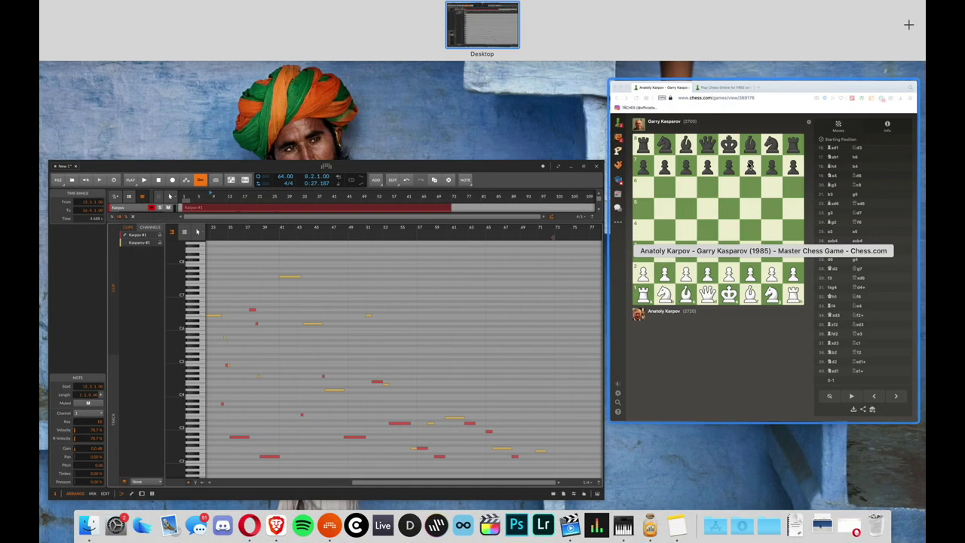
Step: Scroll the chess.com move list, then switch back to the Bitwig project
{"action": "scroll", "coordinate": [804, 273], "scroll_direction": "down", "scroll_amount": 3}
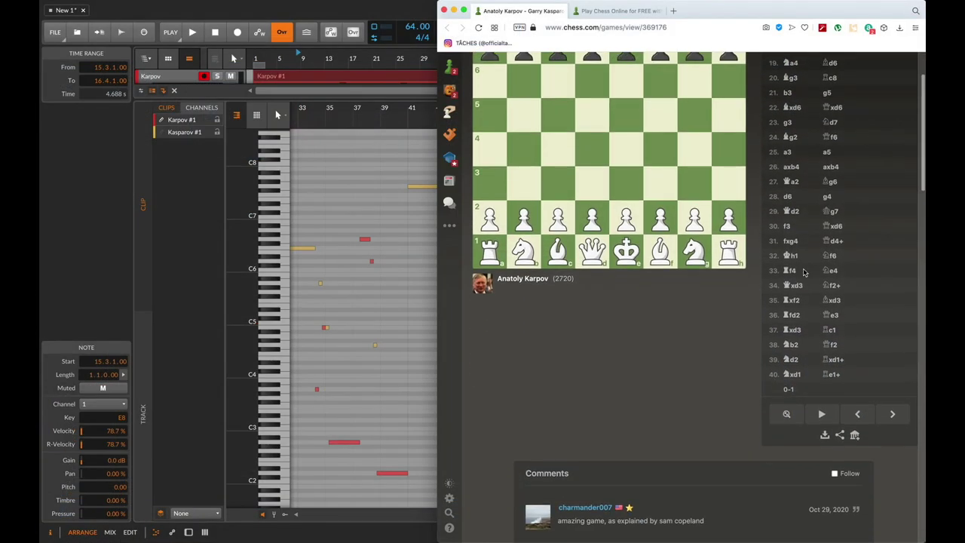
{"action": "scroll", "coordinate": [804, 273], "scroll_direction": "up", "scroll_amount": 1}
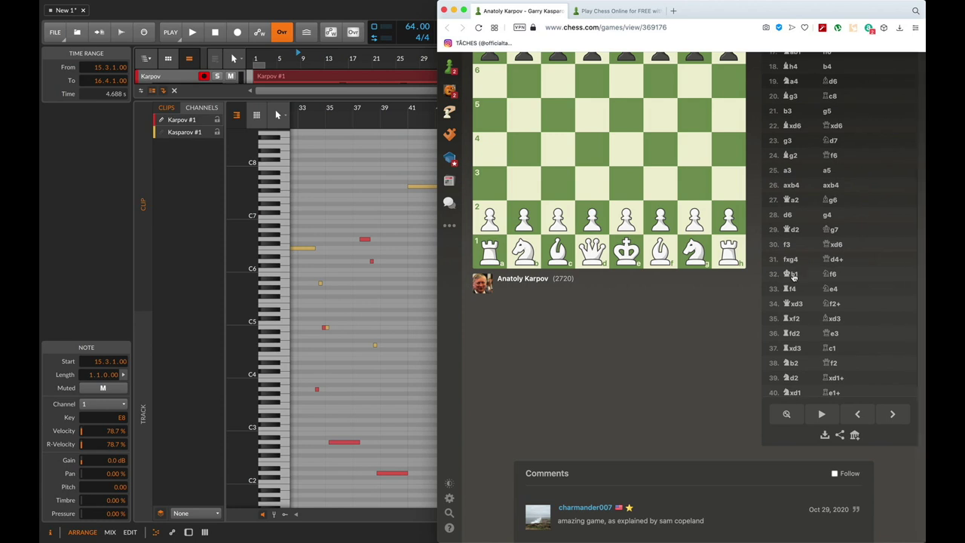
{"action": "left_click", "coordinate": [153, 3]}
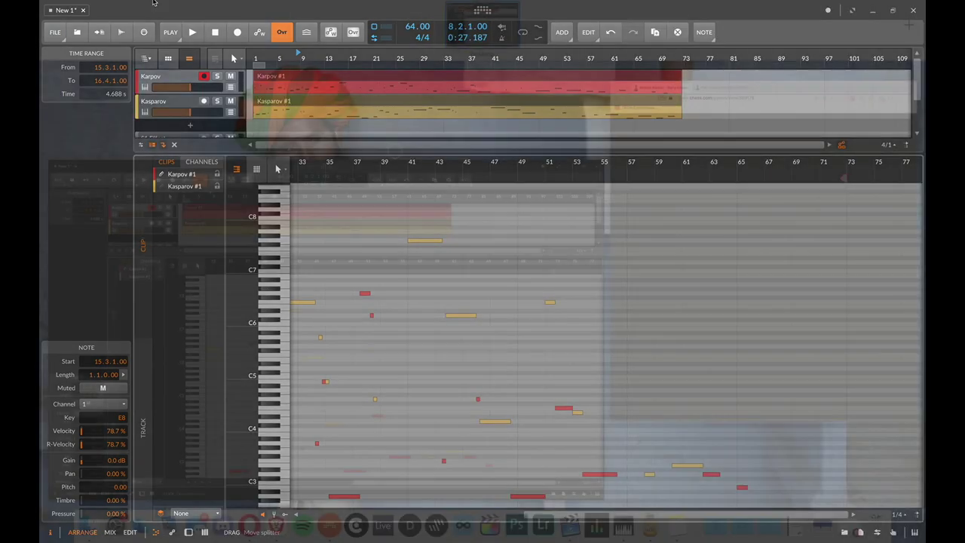
{"action": "left_click", "coordinate": [633, 434]}
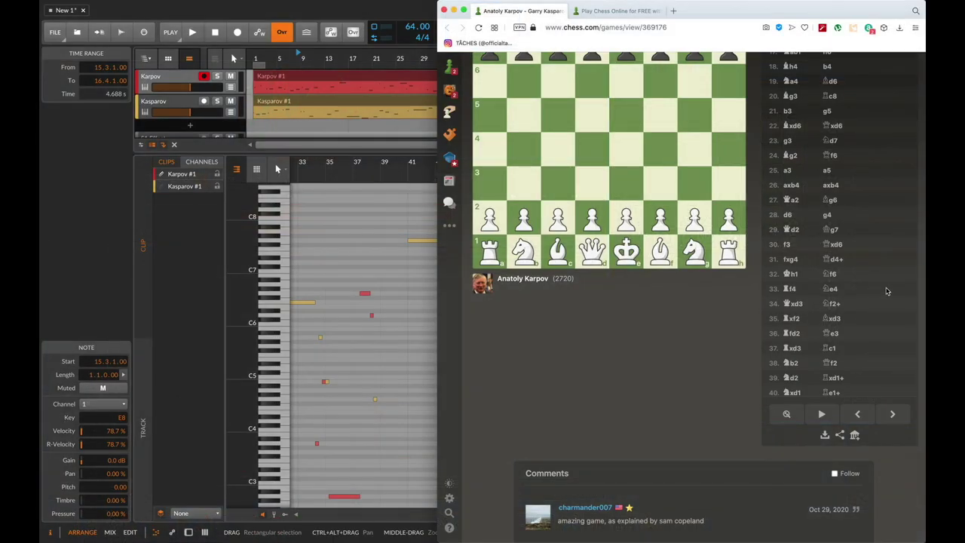
{"action": "left_click", "coordinate": [422, 381]}
{"action": "scroll", "coordinate": [237, 340], "scroll_direction": "up", "scroll_amount": 3}
{"action": "scroll", "coordinate": [347, 313], "scroll_direction": "up", "scroll_amount": 3}
{"action": "scroll", "coordinate": [348, 313], "scroll_direction": "down", "scroll_amount": 10}
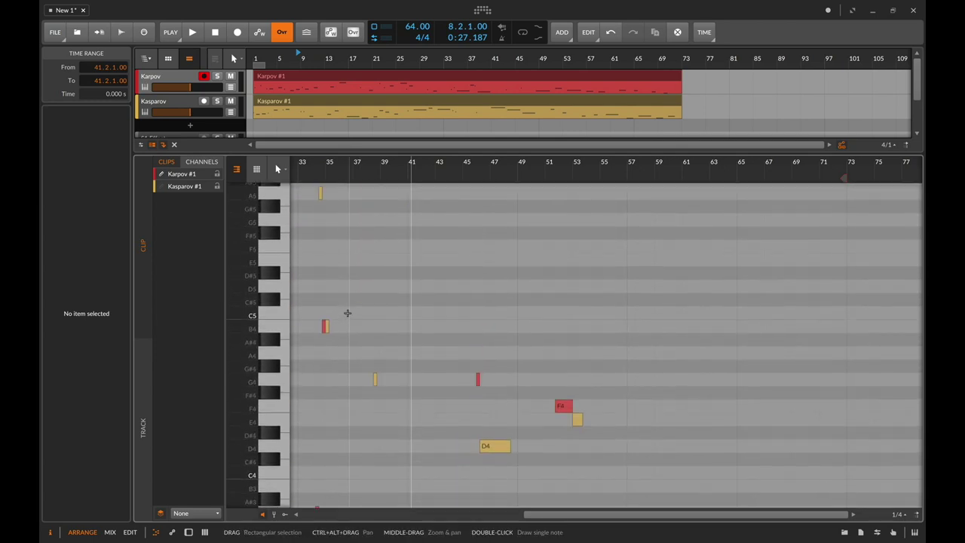
Step: Clear the note selection and select the Karpov and Kasparov tracks
{"action": "scroll", "coordinate": [348, 313], "scroll_direction": "down", "scroll_amount": 3}
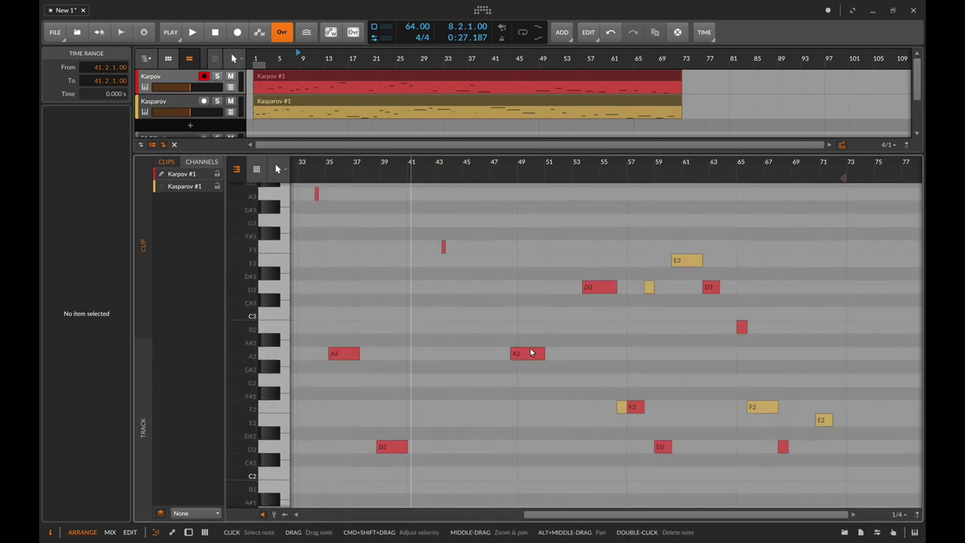
{"action": "left_click", "coordinate": [528, 353]}
{"action": "left_click", "coordinate": [536, 332]}
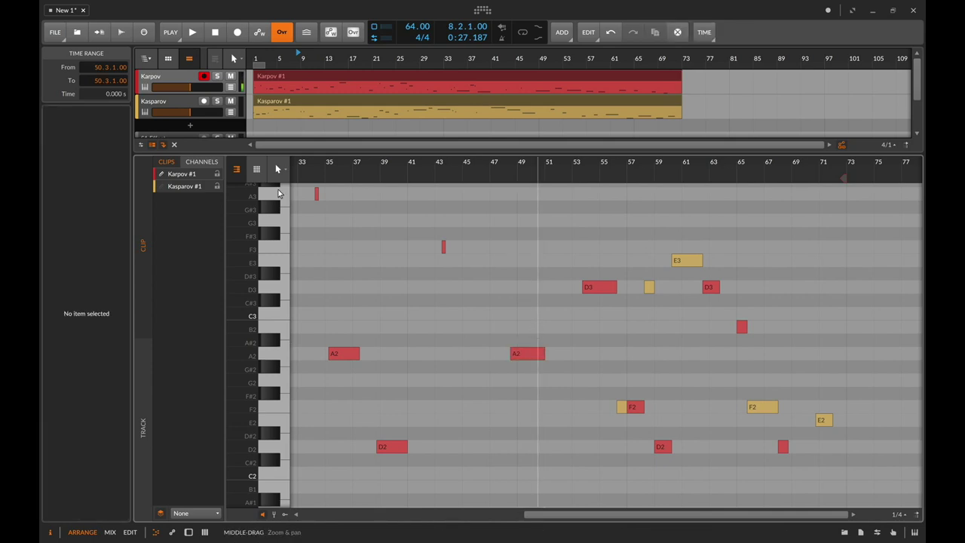
{"action": "left_click", "coordinate": [173, 85]}
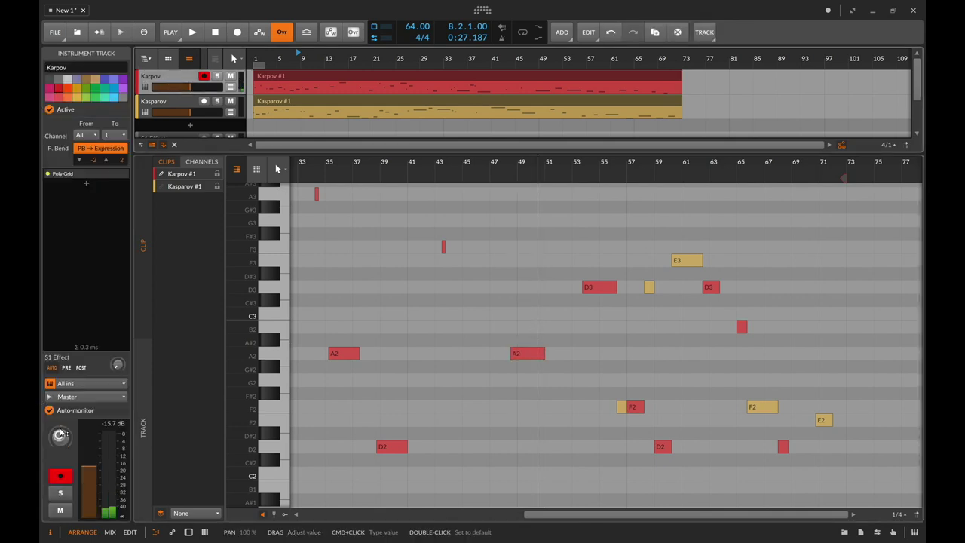
{"action": "key", "text": "Down"}
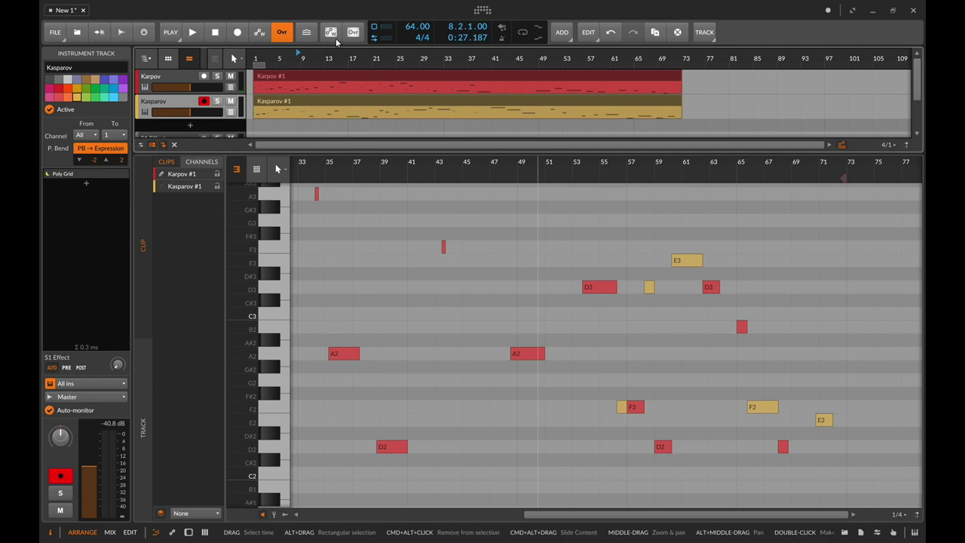
Step: Change the project tempo to 128 BPM and select both chess clips
{"action": "double_click", "coordinate": [419, 28]}
{"action": "type", "text": "128 BPM"}
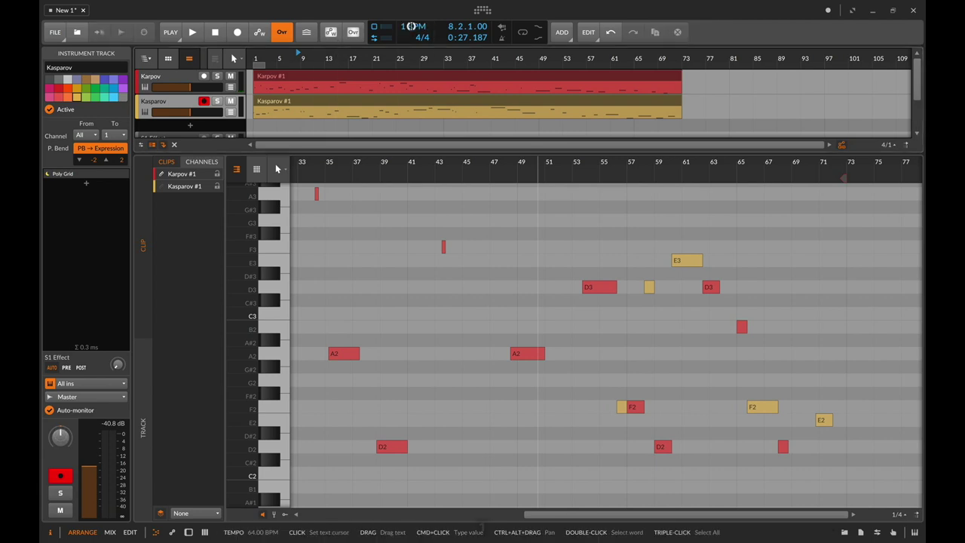
{"action": "key", "text": "Return"}
{"action": "left_click", "coordinate": [325, 79]}
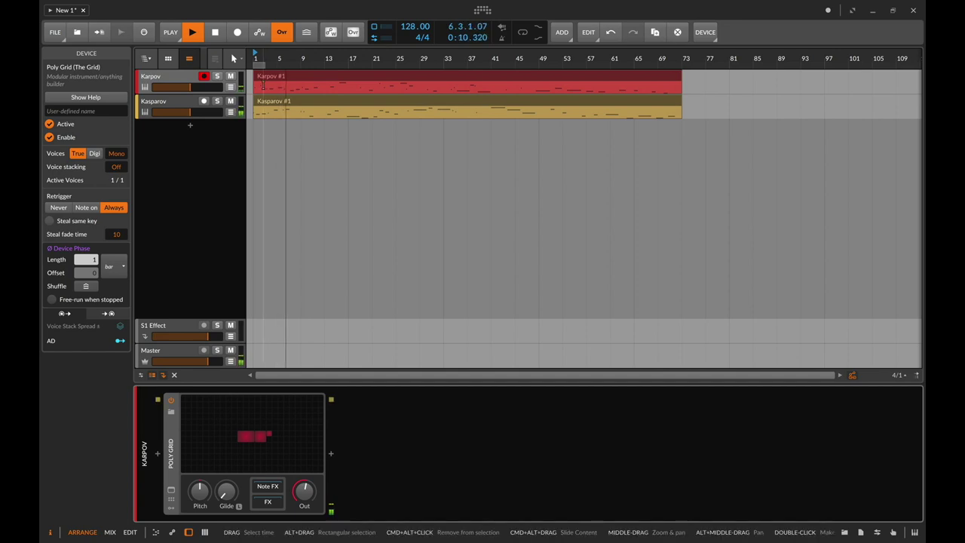
Step: Bring the chess window forward via Mission Control, scroll its move list, and return to Bitwig
{"action": "key", "text": "ctrl+Up"}
{"action": "left_click", "coordinate": [791, 213]}
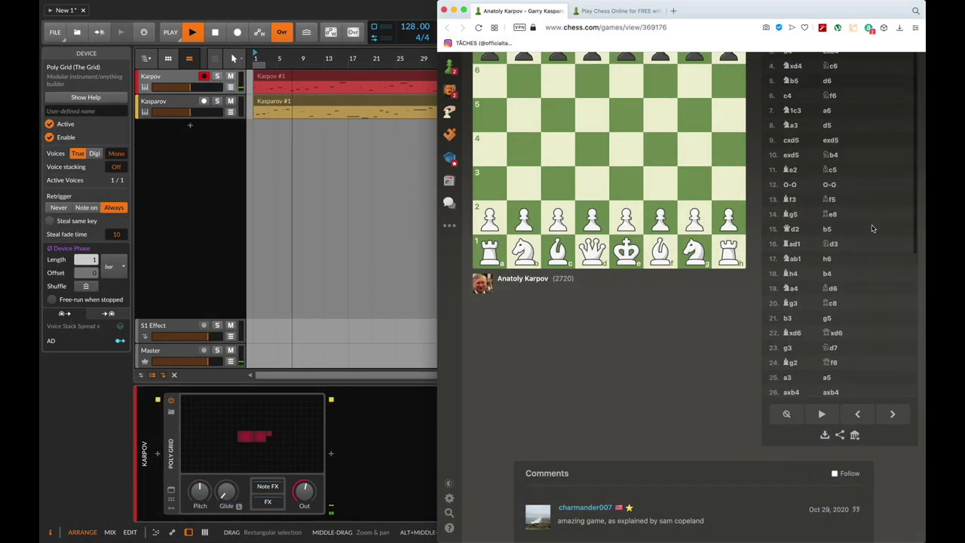
{"action": "scroll", "coordinate": [874, 228], "scroll_direction": "up", "scroll_amount": 3}
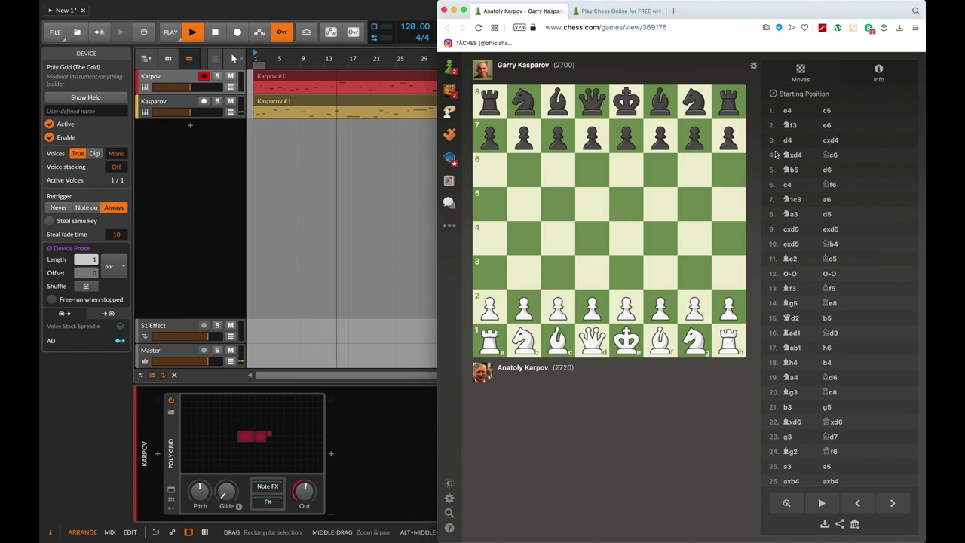
{"action": "scroll", "coordinate": [464, 198], "scroll_direction": "down", "scroll_amount": 10}
{"action": "left_click", "coordinate": [446, 183]}
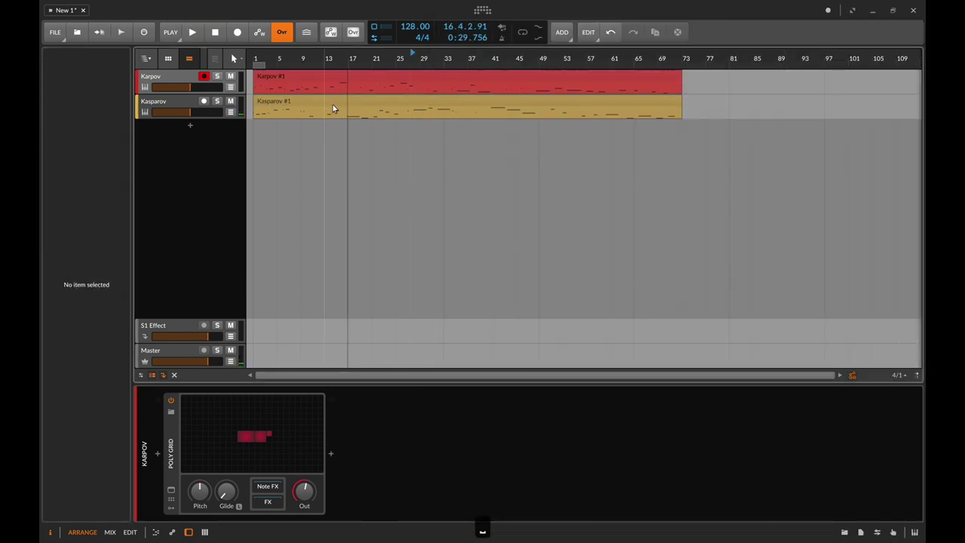
Step: Move the playback start marker to bar 9 and open the Karpov Poly Grid patch editor
{"action": "key", "text": "minus"}
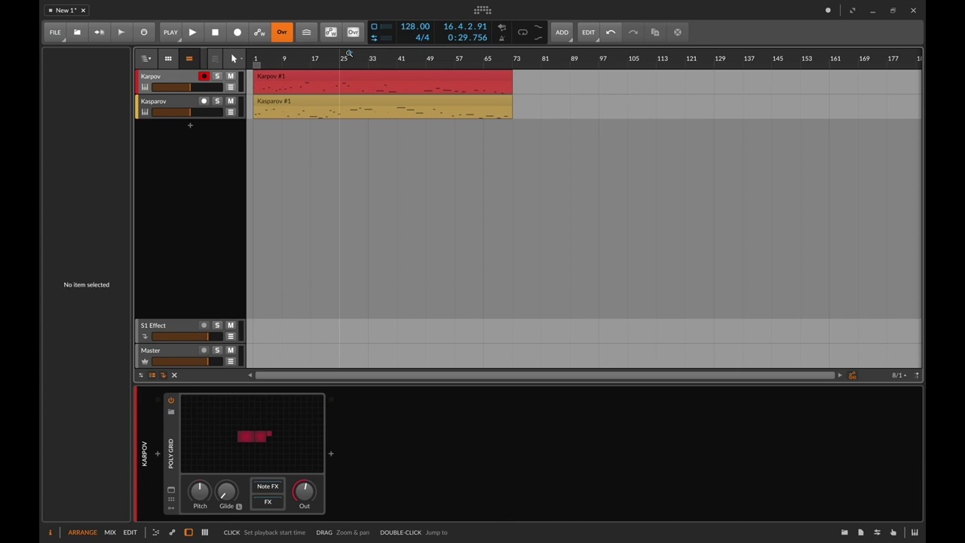
{"action": "left_click", "coordinate": [350, 54]}
{"action": "left_click", "coordinate": [269, 75]}
{"action": "left_click_drag", "start_coordinate": [261, 58], "coordinate": [261, 60]}
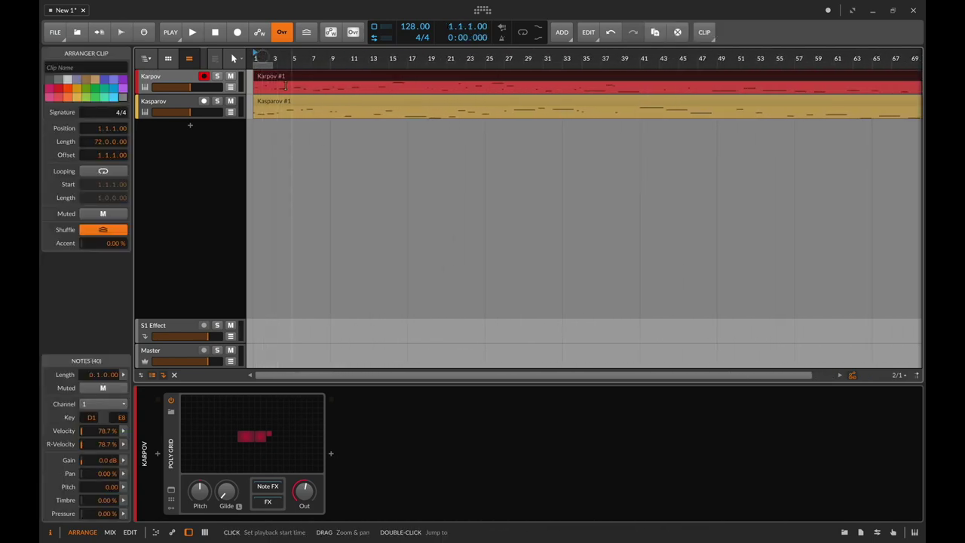
{"action": "left_click_drag", "start_coordinate": [324, 53], "coordinate": [324, 51]}
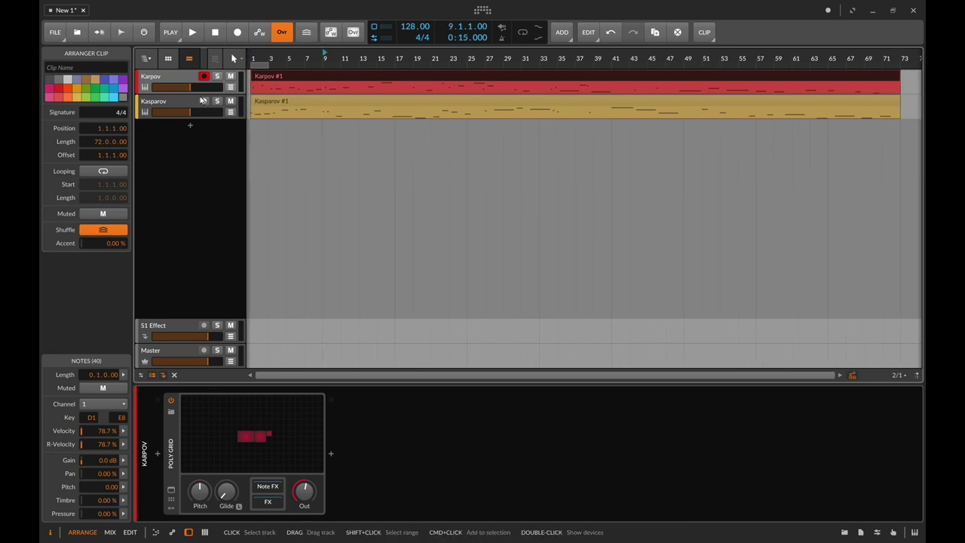
{"action": "left_click", "coordinate": [252, 415]}
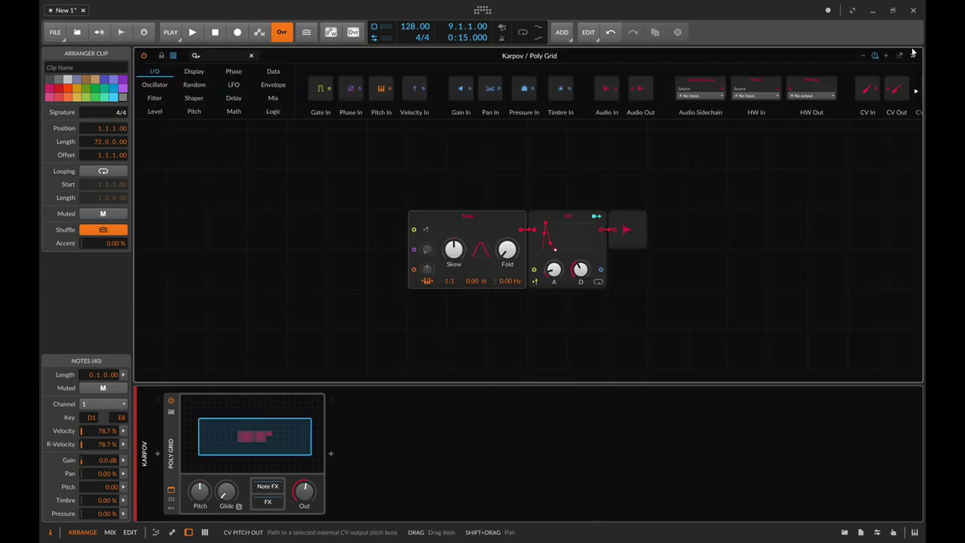
Step: Close the Poly Grid editor, play the arrangement, and stop it back at bar 1
{"action": "left_click", "coordinate": [254, 436]}
{"action": "key", "text": "space"}
{"action": "key", "text": "space"}
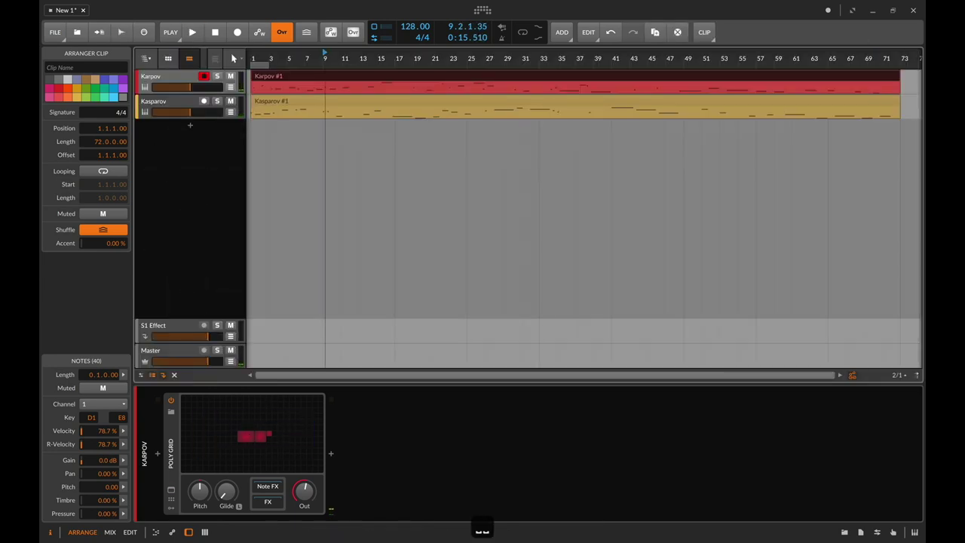
{"action": "left_click", "coordinate": [217, 33]}
{"action": "key", "text": "space"}
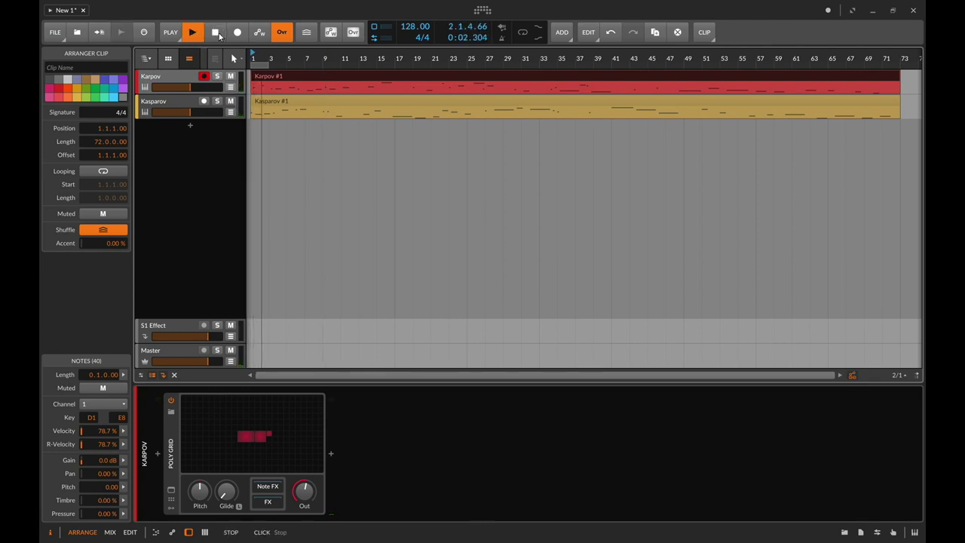
{"action": "left_click", "coordinate": [217, 34]}
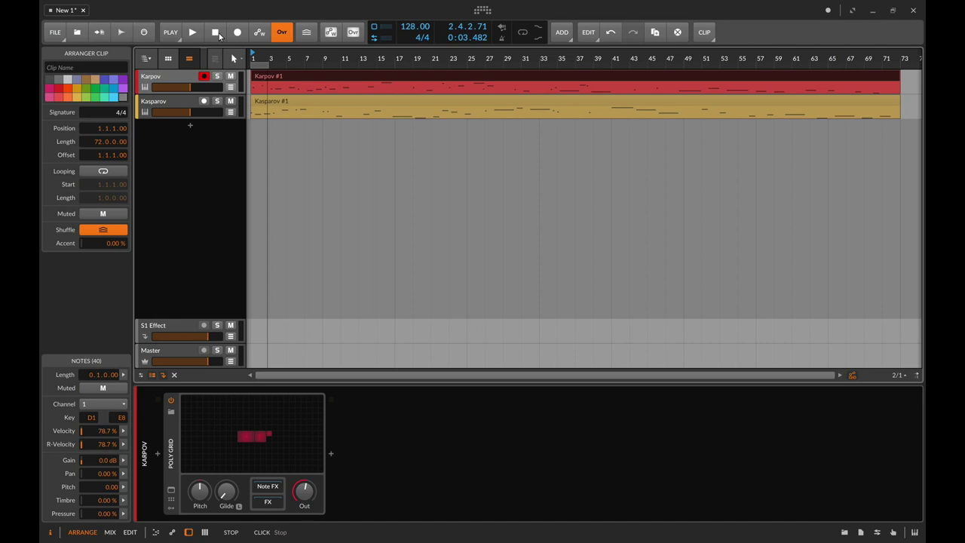
{"action": "scroll", "coordinate": [278, 108], "scroll_direction": "up", "scroll_amount": 8}
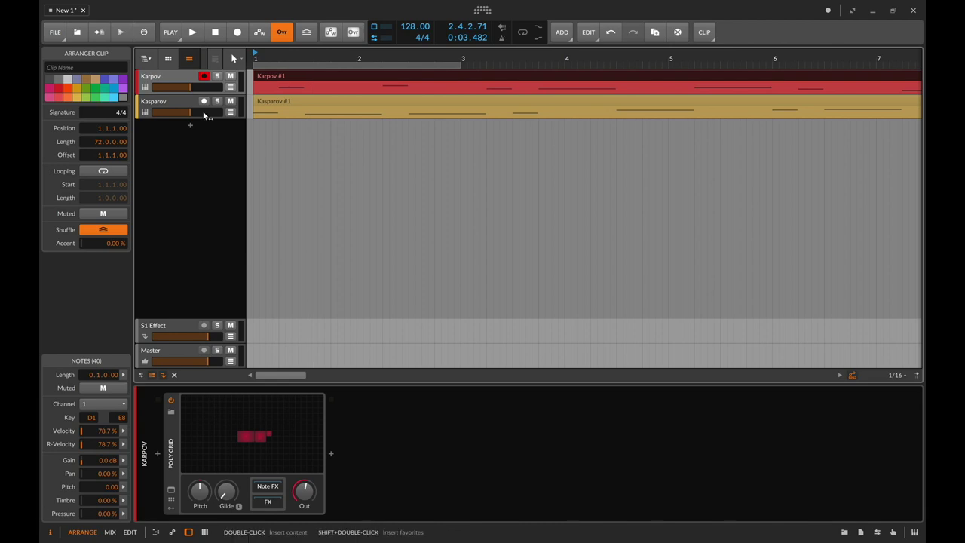
Step: Make Karpov's Poly Grid polyphonic and set Kasparov's Poly Grid to 5 voices
{"action": "left_click", "coordinate": [169, 76]}
{"action": "left_click", "coordinate": [179, 440]}
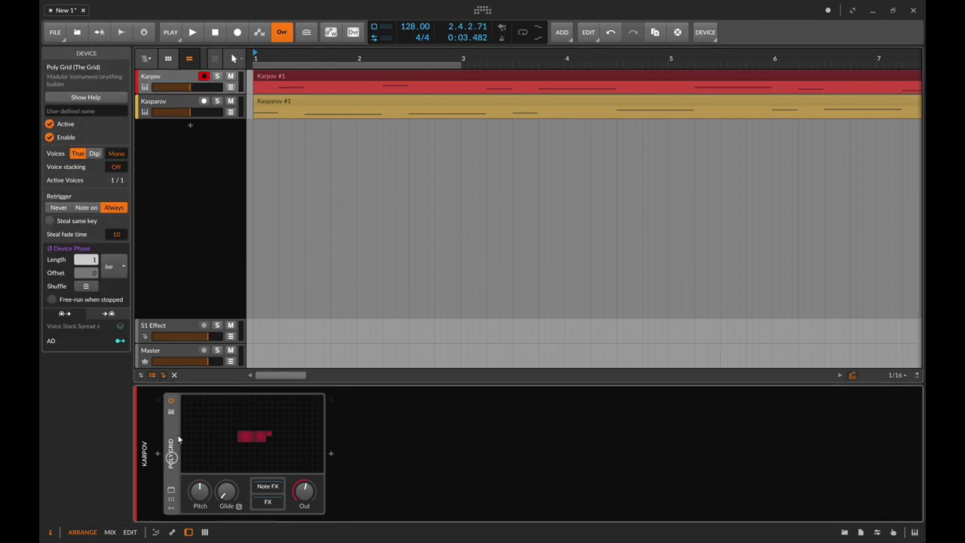
{"action": "left_click", "coordinate": [117, 153]}
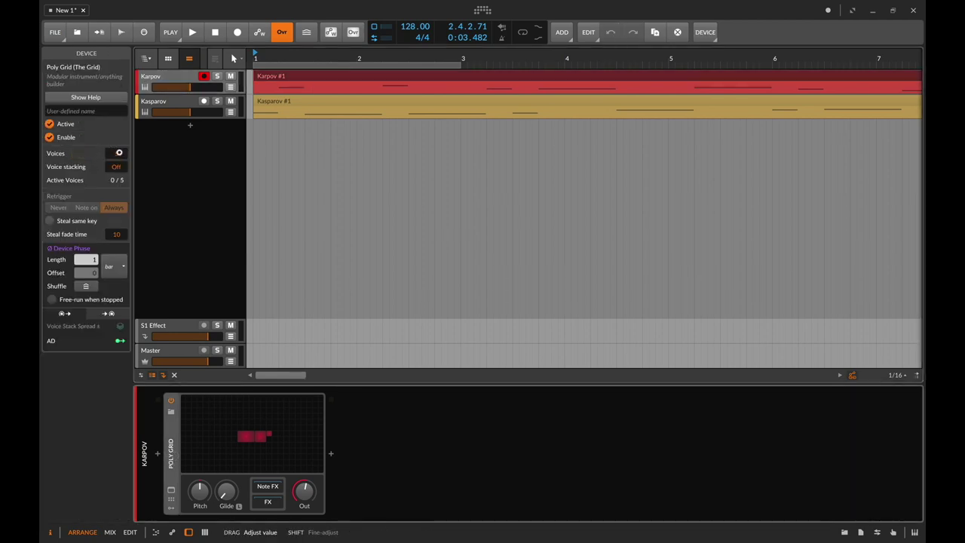
{"action": "left_click", "coordinate": [169, 100]}
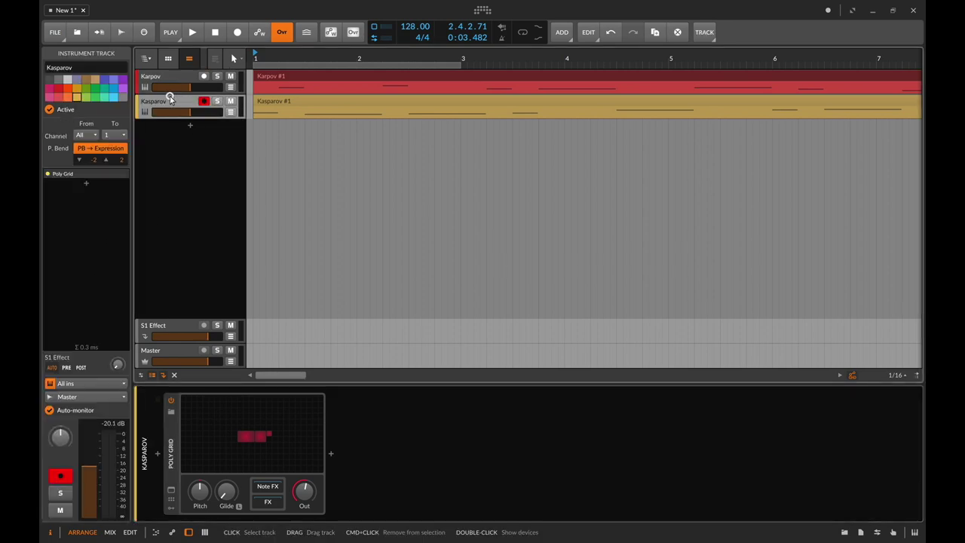
{"action": "left_click", "coordinate": [173, 419]}
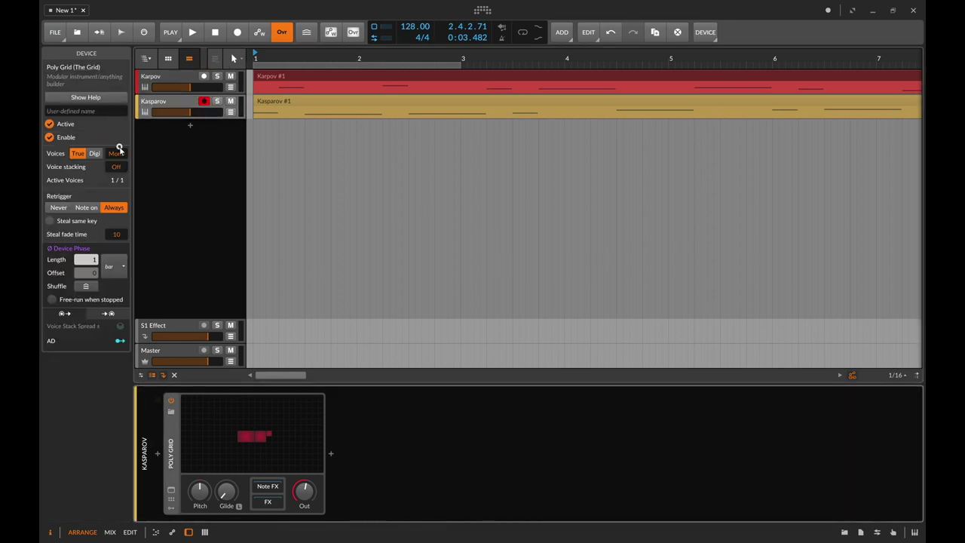
{"action": "left_click", "coordinate": [118, 153]}
{"action": "left_click_drag", "start_coordinate": [119, 153], "coordinate": [119, 156]}
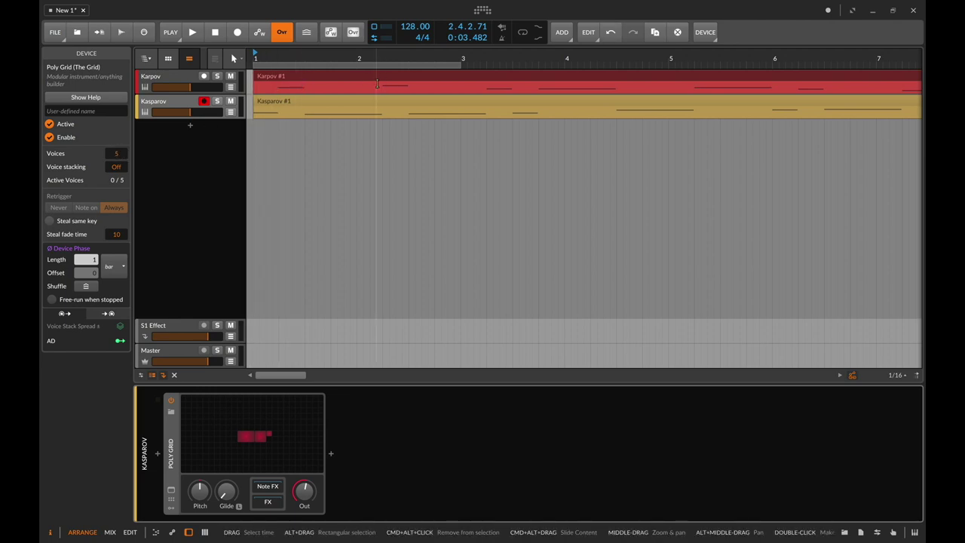
Step: Return to the start, play the arrangement, and open Kasparov's Poly Grid editor
{"action": "left_click", "coordinate": [216, 34]}
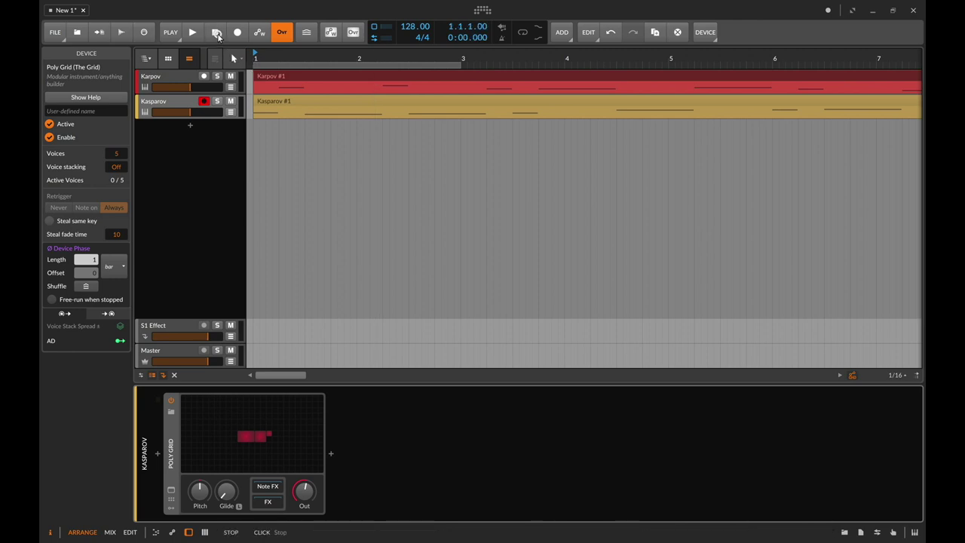
{"action": "scroll", "coordinate": [367, 58], "scroll_direction": "down", "scroll_amount": 5}
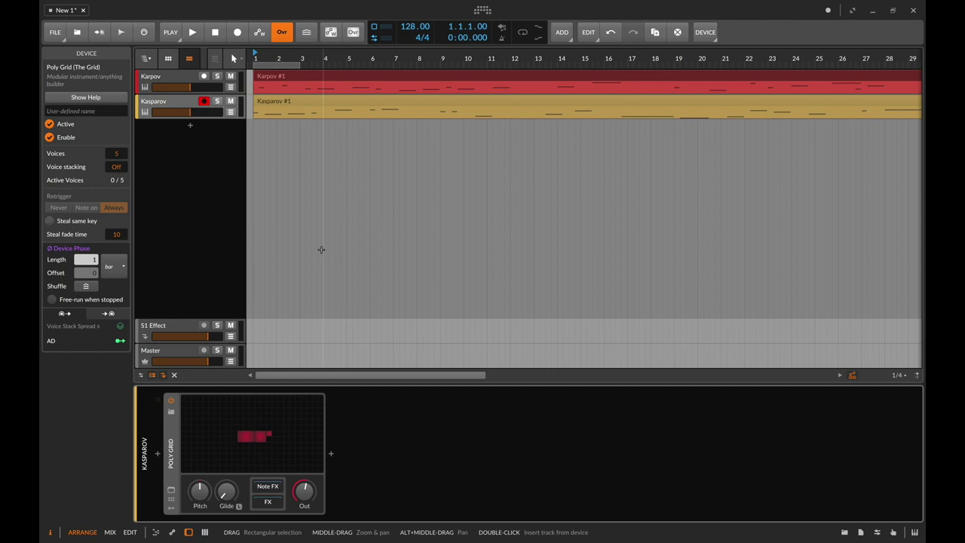
{"action": "key", "text": "space"}
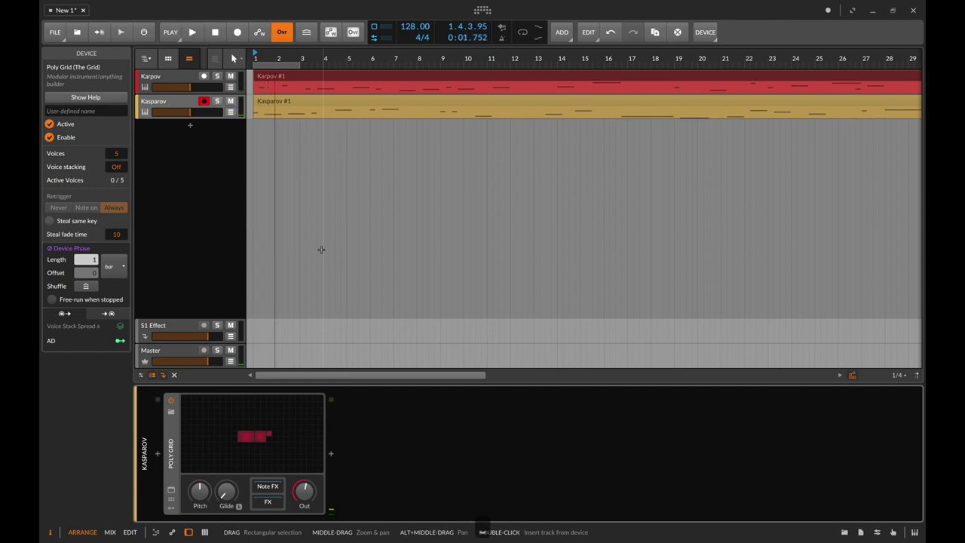
{"action": "left_click", "coordinate": [265, 436]}
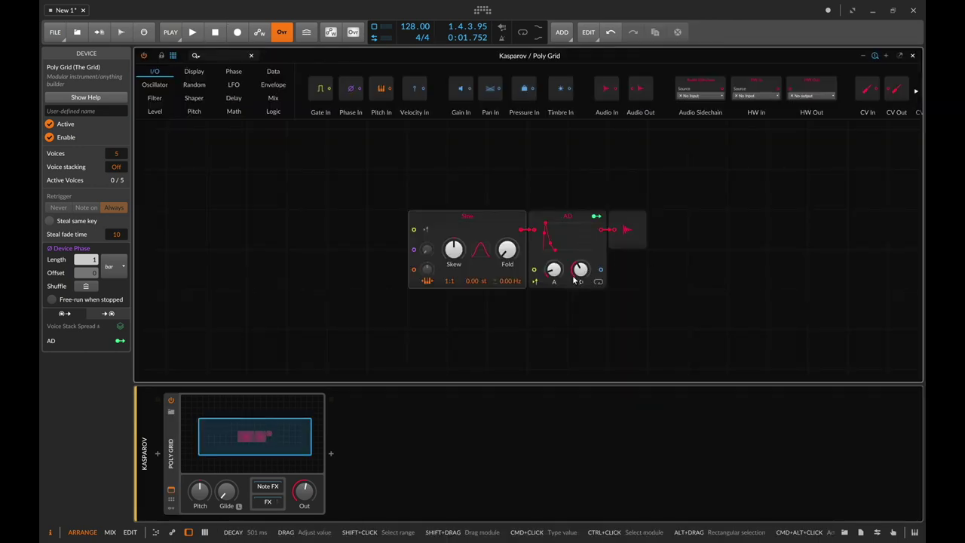
Step: Set the AD envelope decay in Kasparov's Poly Grid to 8 s
{"action": "left_click_drag", "start_coordinate": [584, 281], "coordinate": [584, 285]}
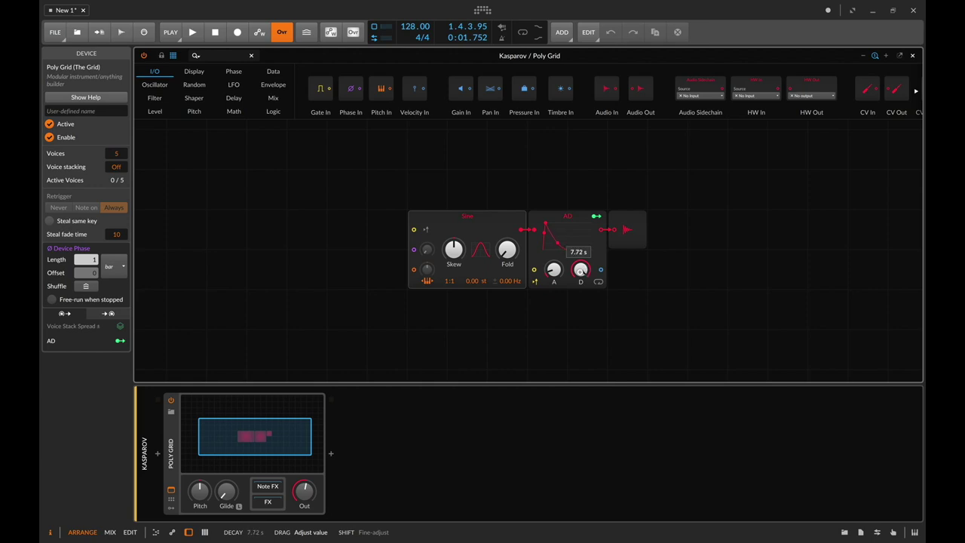
{"action": "left_click_drag", "start_coordinate": [581, 270], "coordinate": [581, 276]}
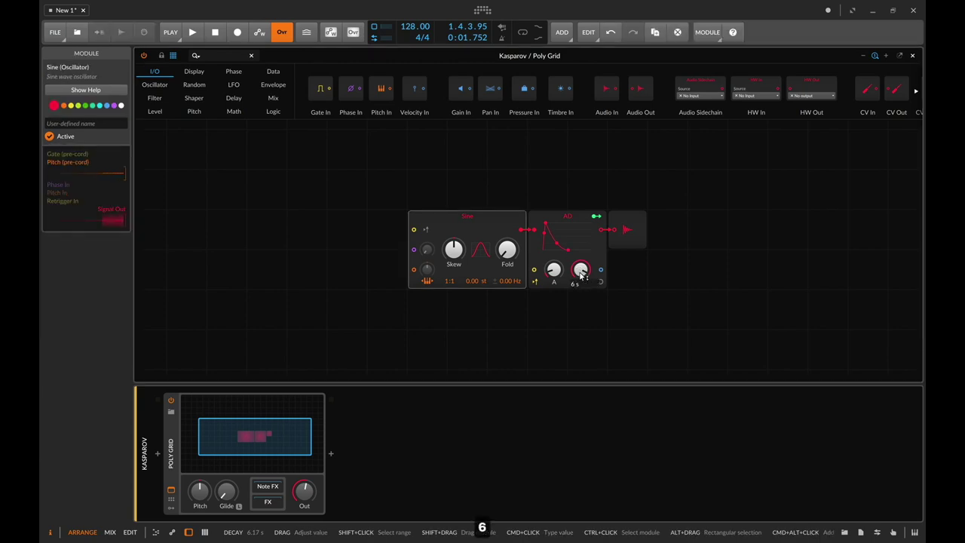
{"action": "type", "text": "8"}
{"action": "key", "text": "Return"}
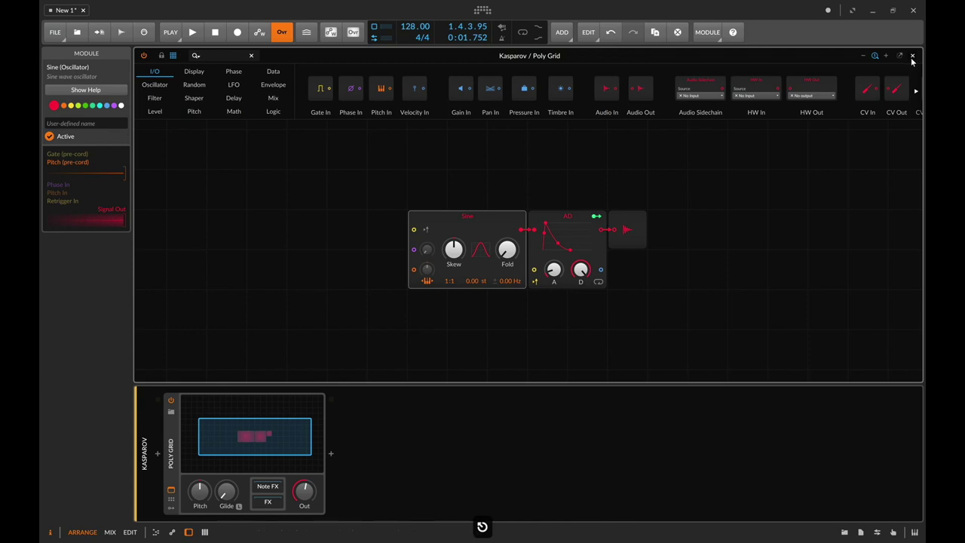
{"action": "key", "text": "Escape"}
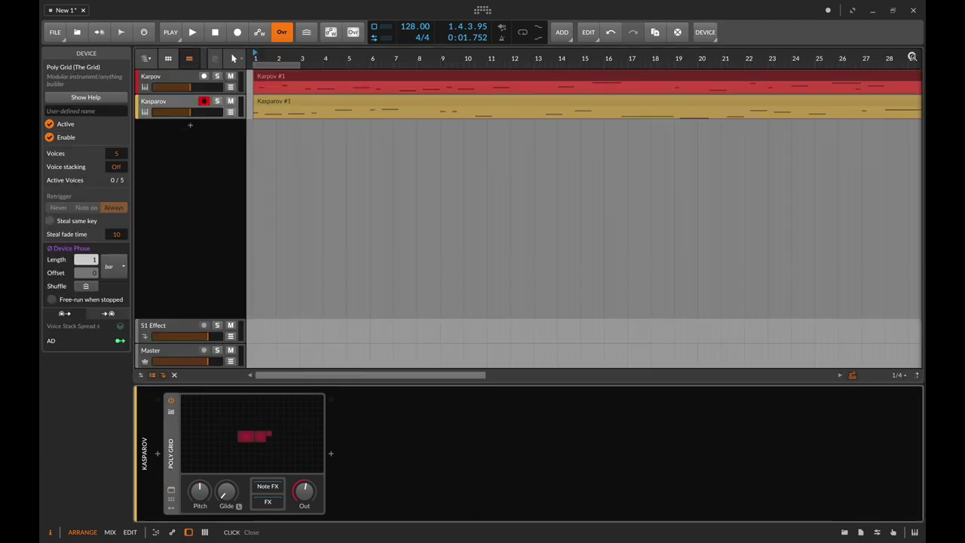
{"action": "left_click", "coordinate": [172, 104]}
{"action": "left_click", "coordinate": [241, 422]}
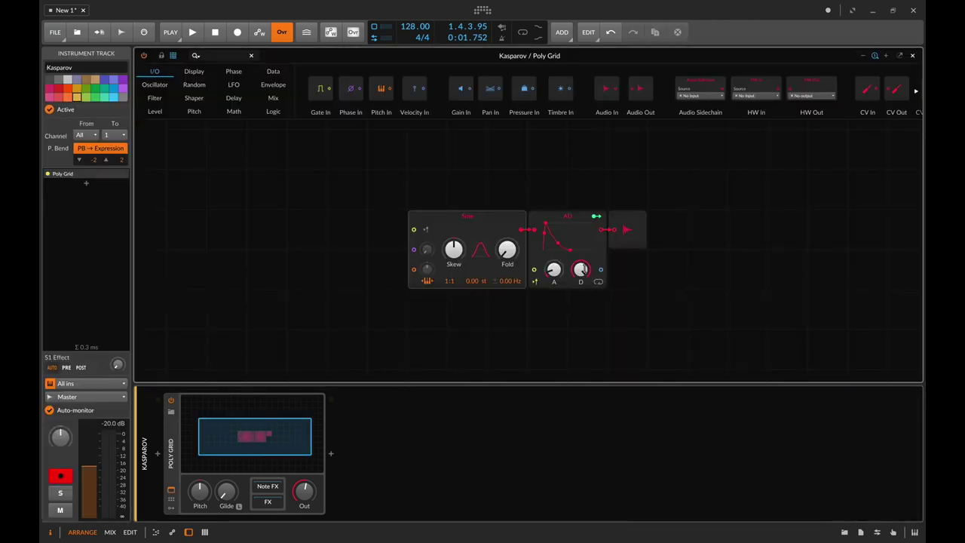
{"action": "key", "text": "Escape"}
Step: Set the AD envelope decay in Karpov's Poly Grid to 8 s
{"action": "left_click", "coordinate": [170, 79]}
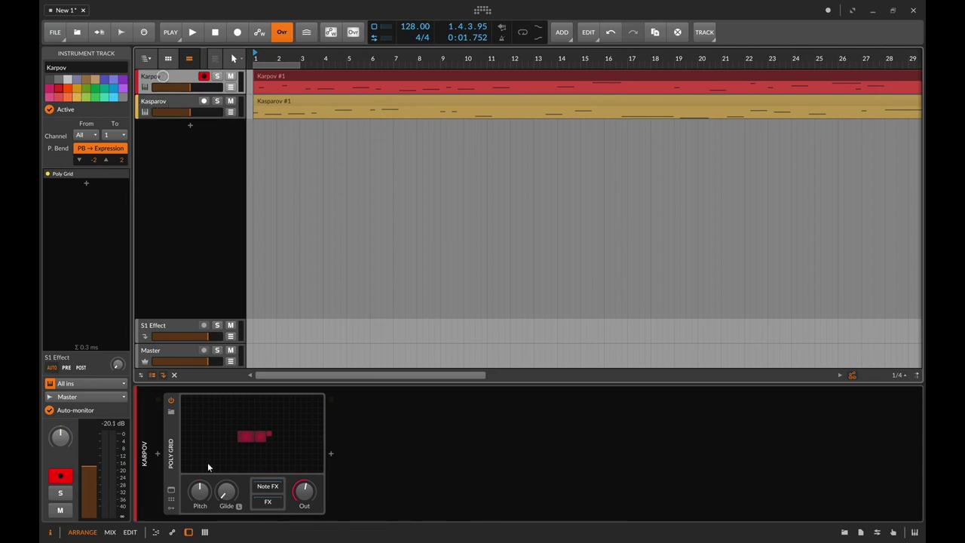
{"action": "left_click", "coordinate": [210, 464]}
{"action": "left_click_drag", "start_coordinate": [581, 271], "coordinate": [583, 273]}
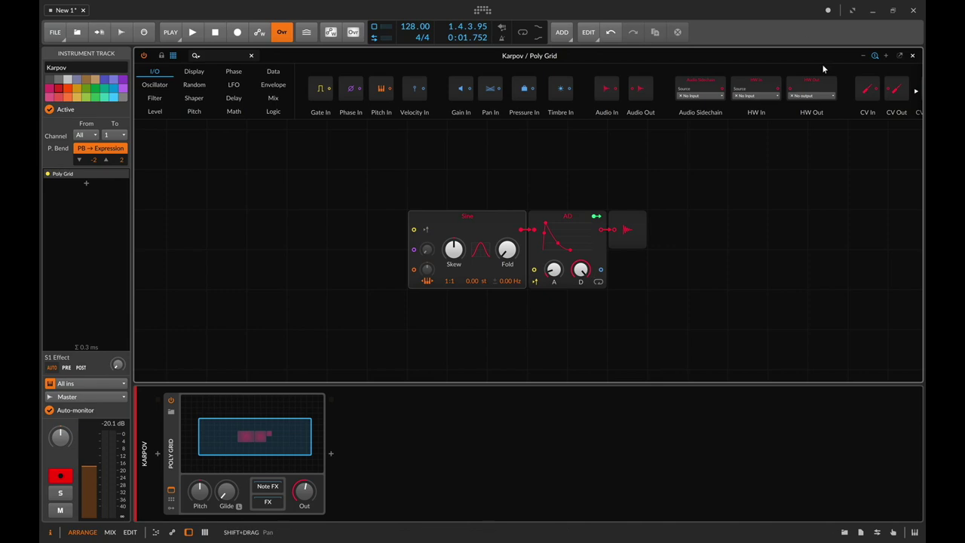
{"action": "left_click", "coordinate": [914, 55]}
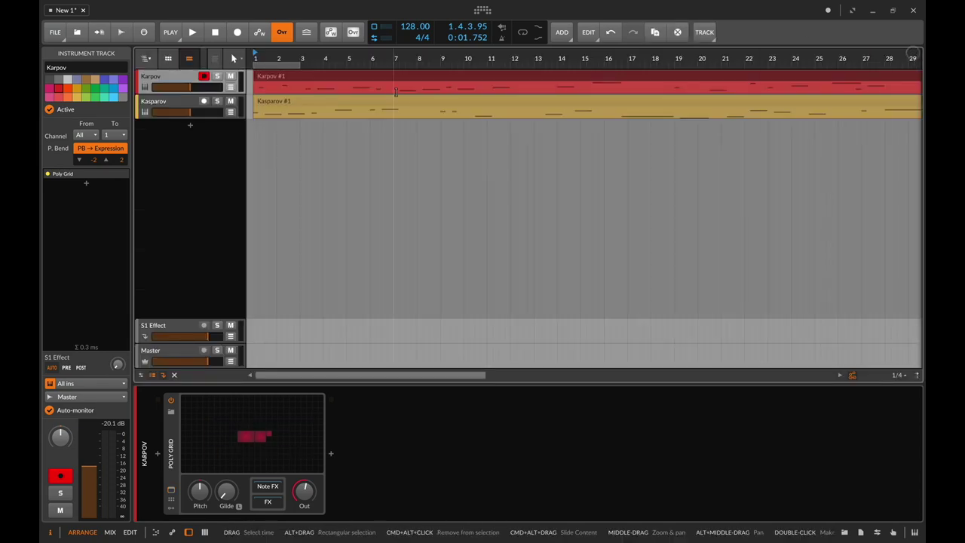
Step: Play both tracks from the start, stop after listening, and move Kasparov above Karpov
{"action": "left_click", "coordinate": [215, 32]}
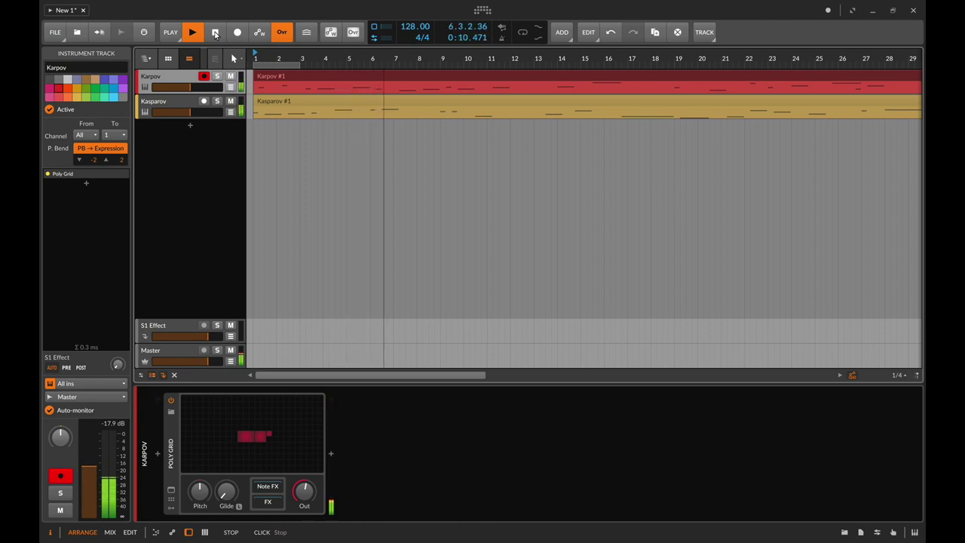
{"action": "left_click", "coordinate": [215, 34]}
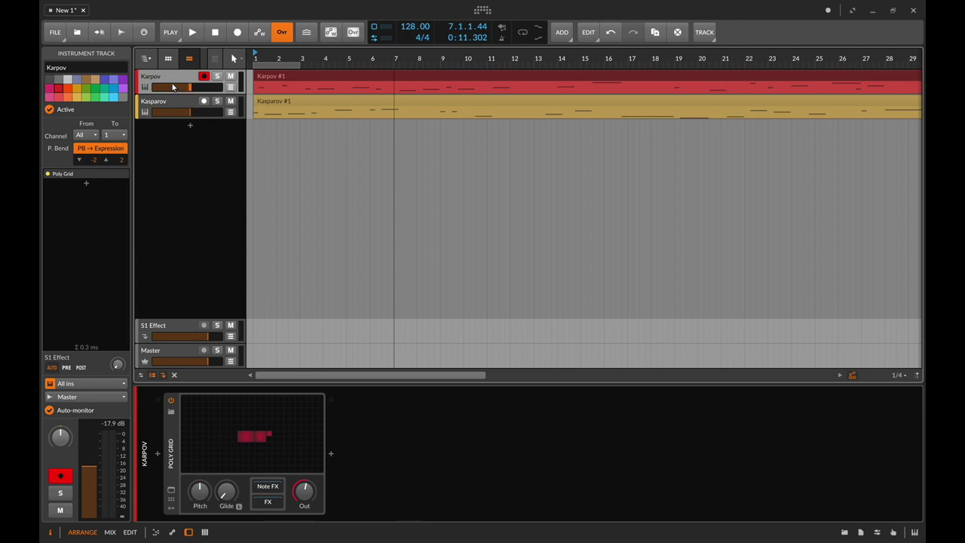
{"action": "left_click_drag", "start_coordinate": [224, 111], "coordinate": [161, 70]}
Step: Add an ADSR module to Kasparov's Poly Grid, placed above the Sine module
{"action": "left_click", "coordinate": [277, 78]}
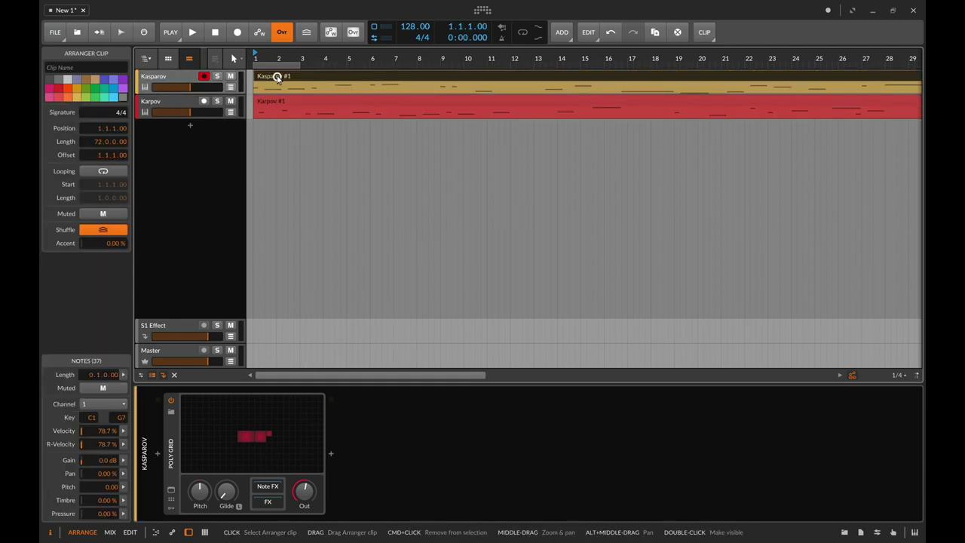
{"action": "left_click", "coordinate": [263, 411]}
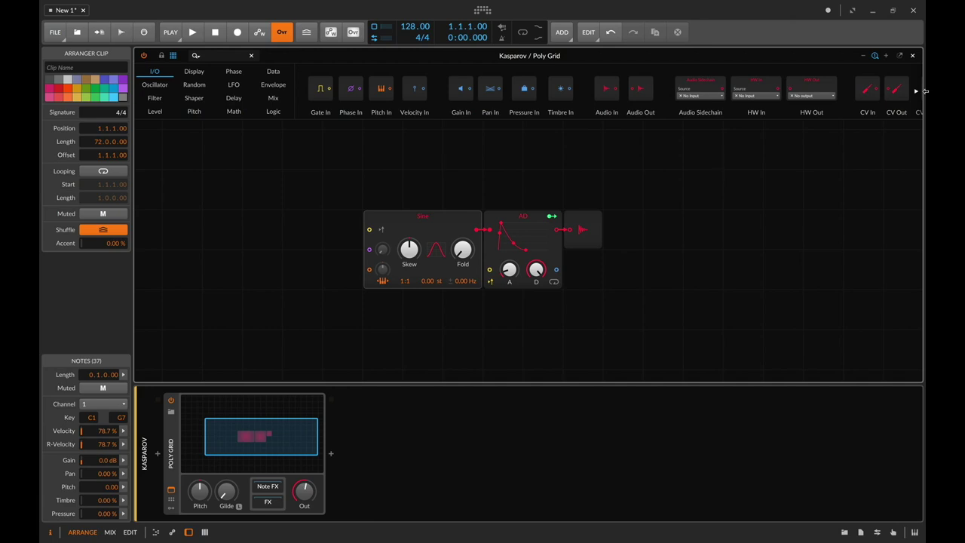
{"action": "scroll", "coordinate": [635, 217], "scroll_direction": "right", "scroll_amount": 3}
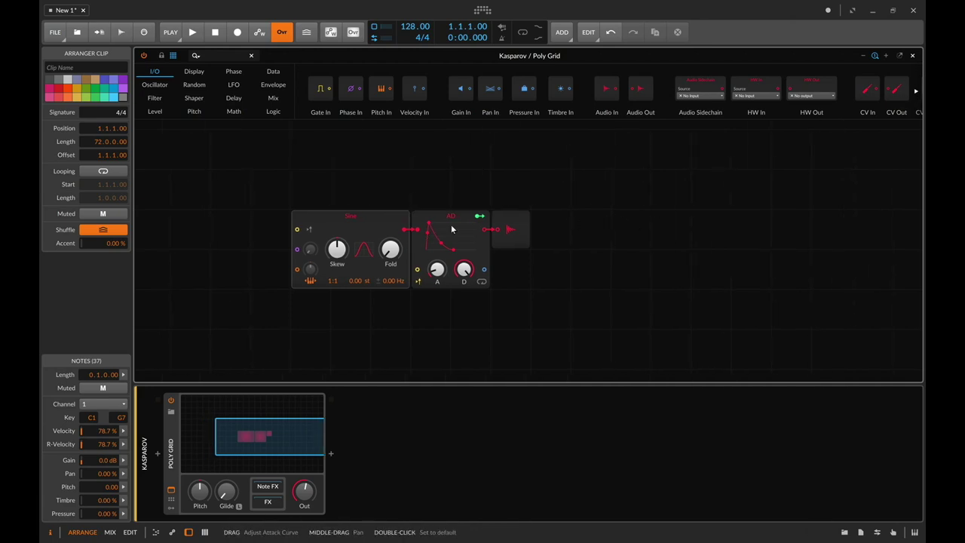
{"action": "type", "text": "ad"}
{"action": "left_click_drag", "start_coordinate": [276, 78], "coordinate": [420, 208]}
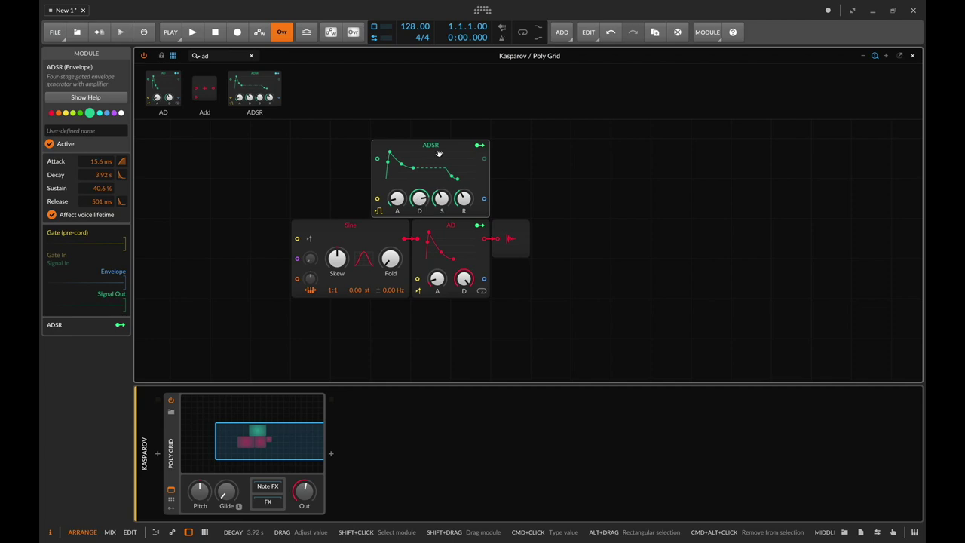
{"action": "left_click_drag", "start_coordinate": [439, 154], "coordinate": [359, 154]}
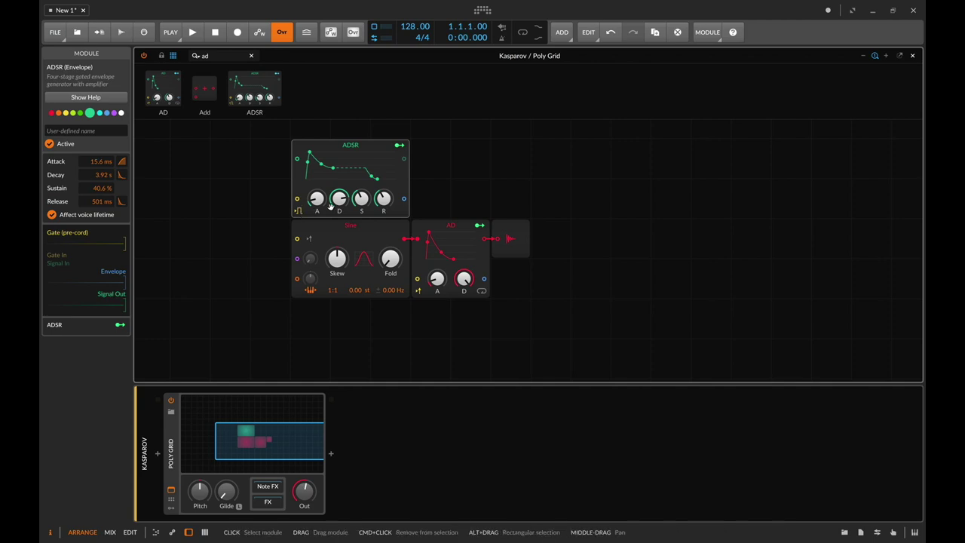
Step: Set the ADSR attack to 8 s, modulate the Sine's Skew by +0.422, and audition it
{"action": "left_click_drag", "start_coordinate": [317, 199], "coordinate": [340, 196]}
{"action": "left_click", "coordinate": [399, 148]}
{"action": "left_click", "coordinate": [338, 256]}
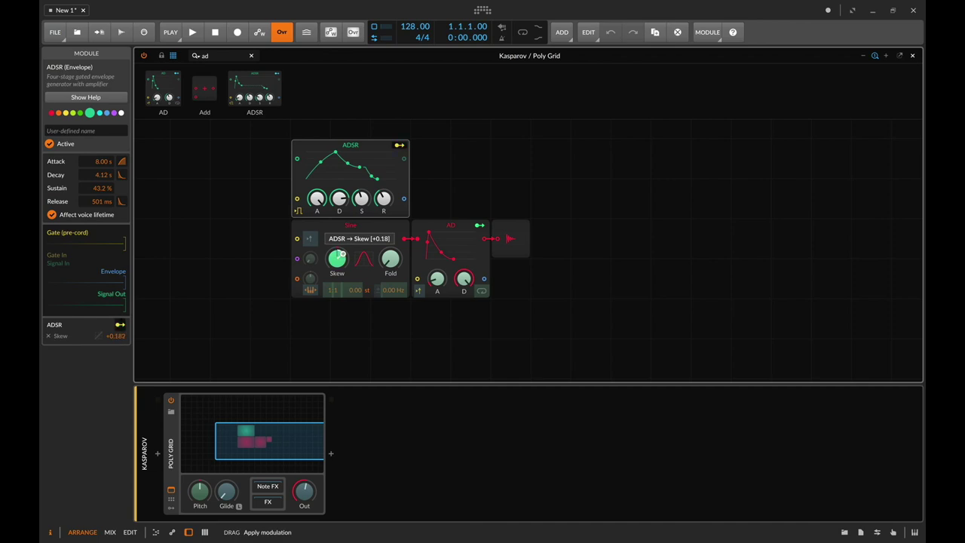
{"action": "left_click_drag", "start_coordinate": [341, 255], "coordinate": [343, 258]}
{"action": "key", "text": "Escape"}
{"action": "key", "text": "space"}
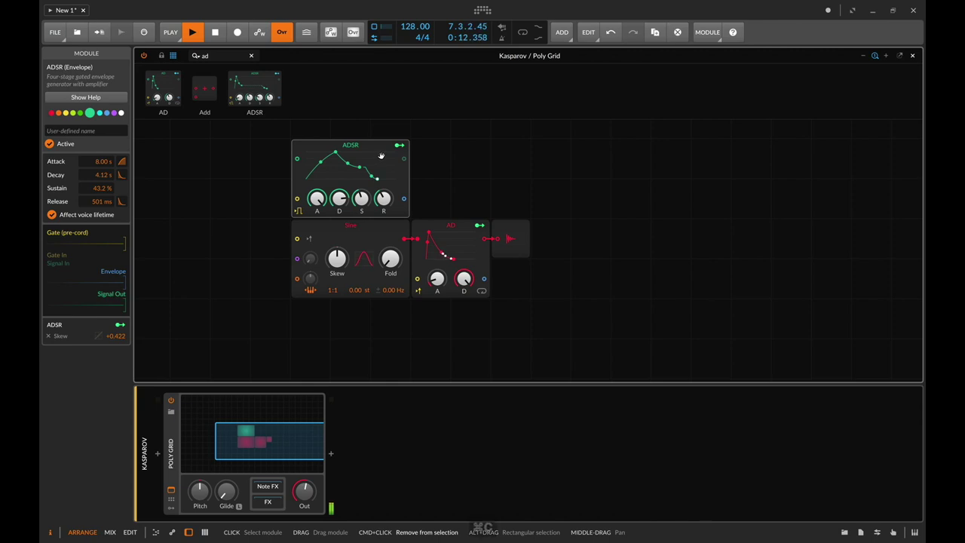
{"action": "key", "text": "space"}
Step: Paste the copied ADSR into Karpov's Poly Grid above the Sine module
{"action": "left_click", "coordinate": [912, 55]}
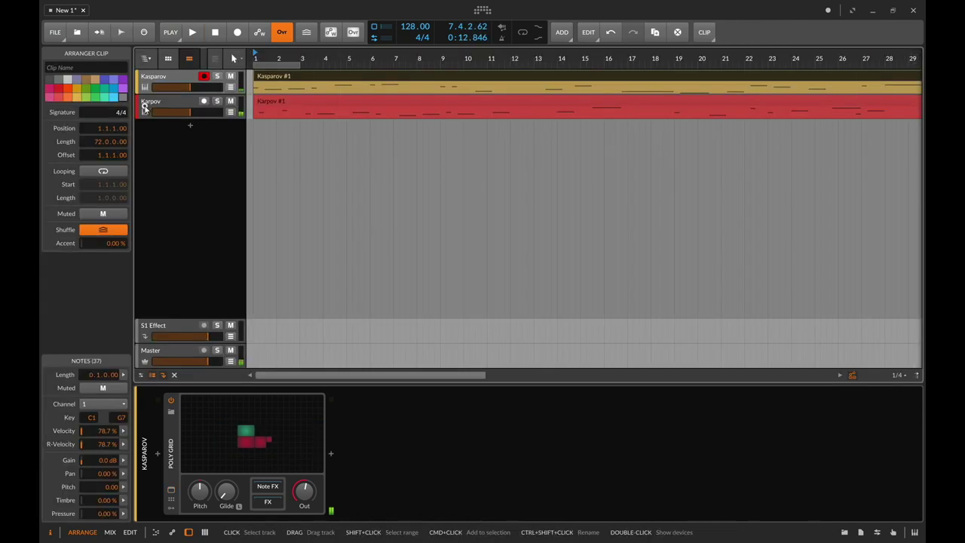
{"action": "left_click", "coordinate": [170, 106]}
{"action": "left_click", "coordinate": [217, 470]}
{"action": "left_click", "coordinate": [400, 156]}
{"action": "key", "text": "super+v"}
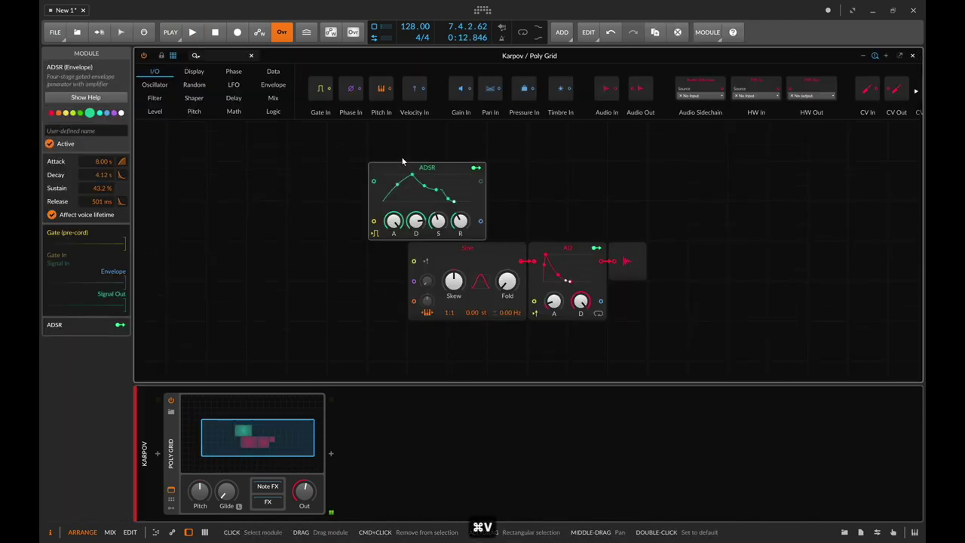
{"action": "left_click_drag", "start_coordinate": [443, 175], "coordinate": [488, 176]}
Step: Tune the ADSR, route it to Sine Skew at -0.480, and set Sine ratio 1:4
{"action": "left_click_drag", "start_coordinate": [433, 221], "coordinate": [500, 215]}
{"action": "left_click_drag", "start_coordinate": [517, 168], "coordinate": [458, 285]}
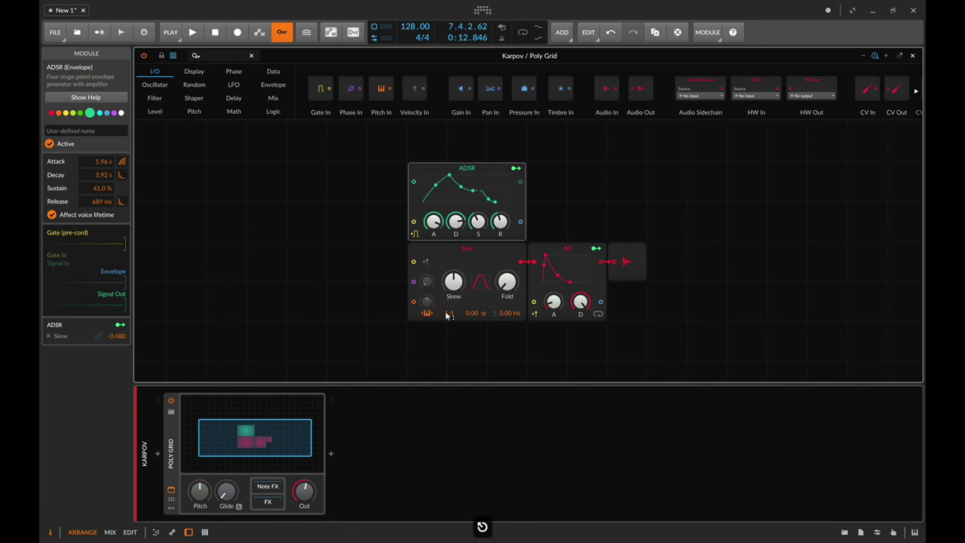
{"action": "key", "text": "space"}
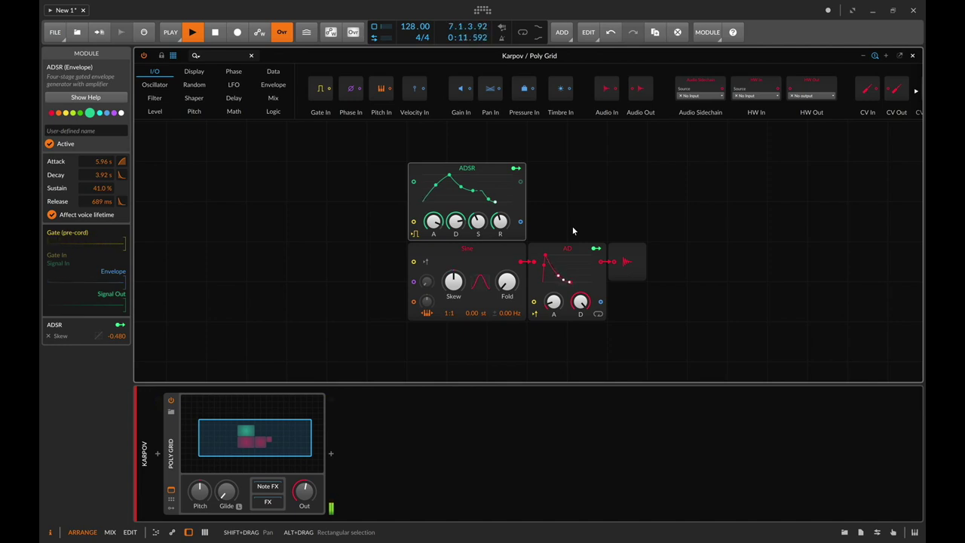
{"action": "key", "text": "space"}
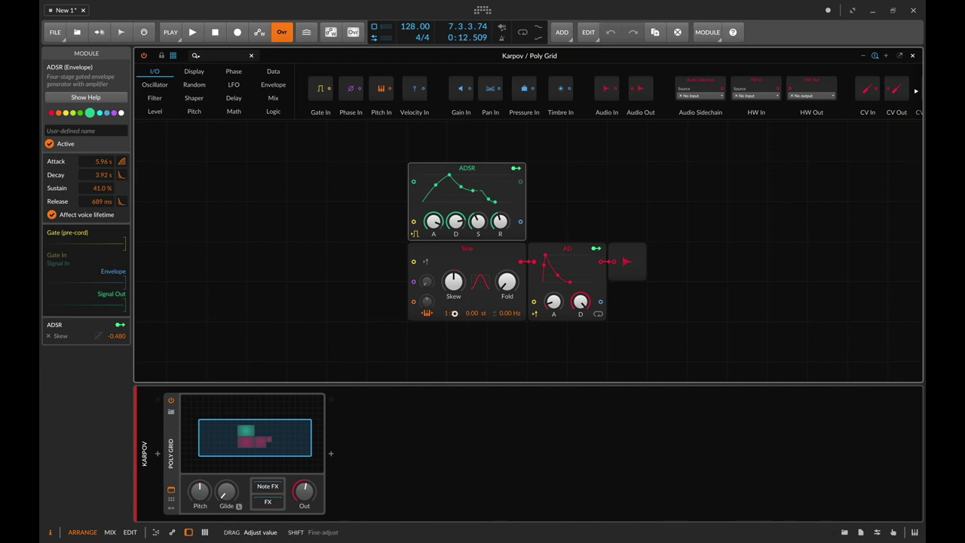
{"action": "left_click_drag", "start_coordinate": [454, 313], "coordinate": [454, 302]}
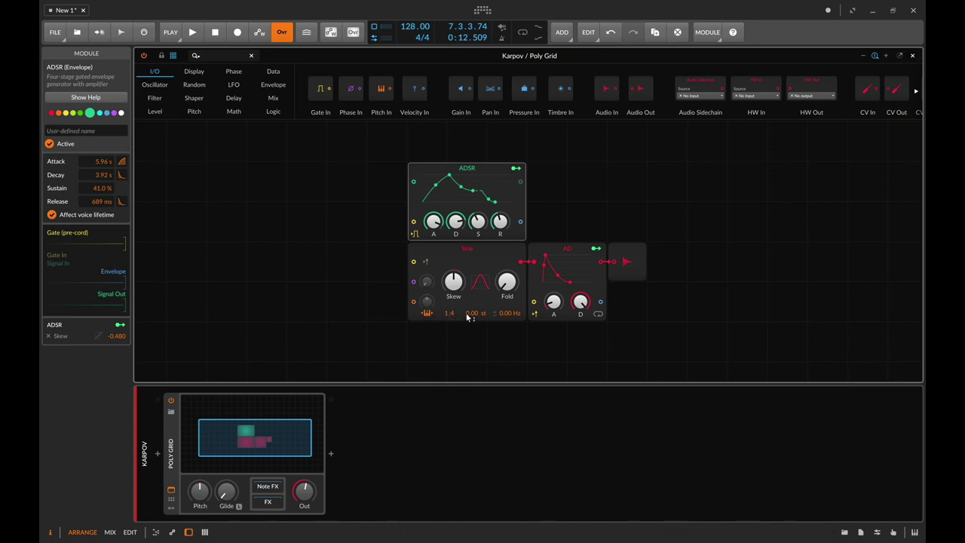
{"action": "left_click", "coordinate": [912, 55]}
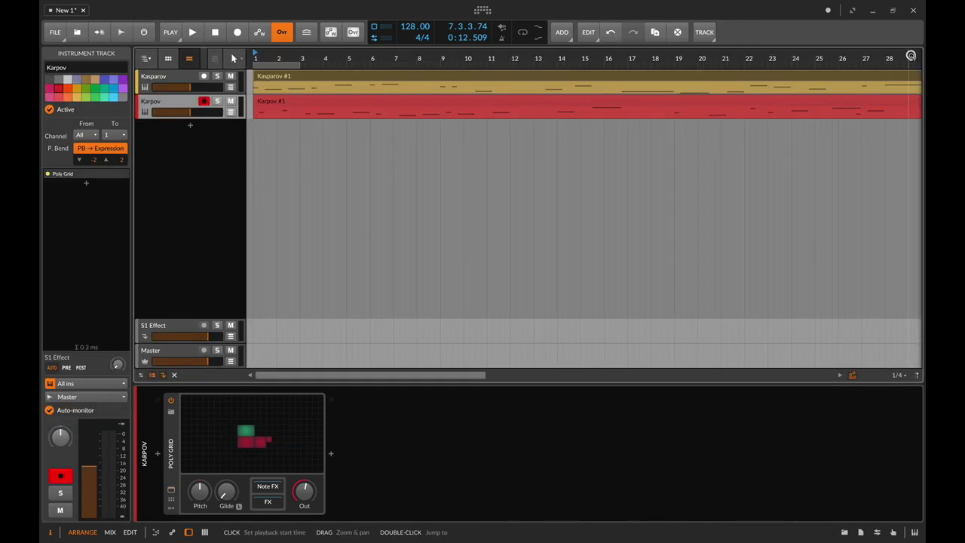
Step: Set Kasparov's Sine ratio to 1:3 and replay the project from the start
{"action": "left_click", "coordinate": [161, 76]}
{"action": "left_click", "coordinate": [215, 403]}
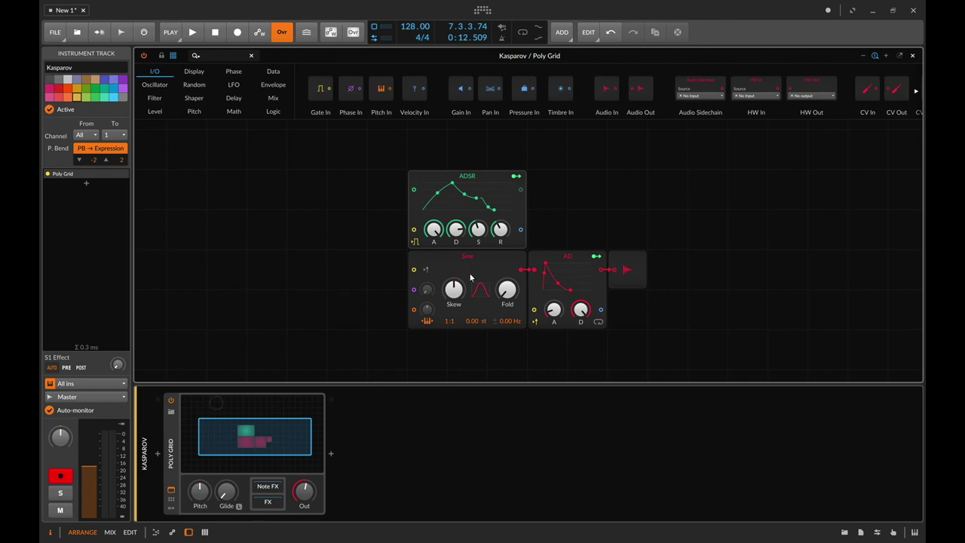
{"action": "left_click_drag", "start_coordinate": [454, 321], "coordinate": [456, 326]}
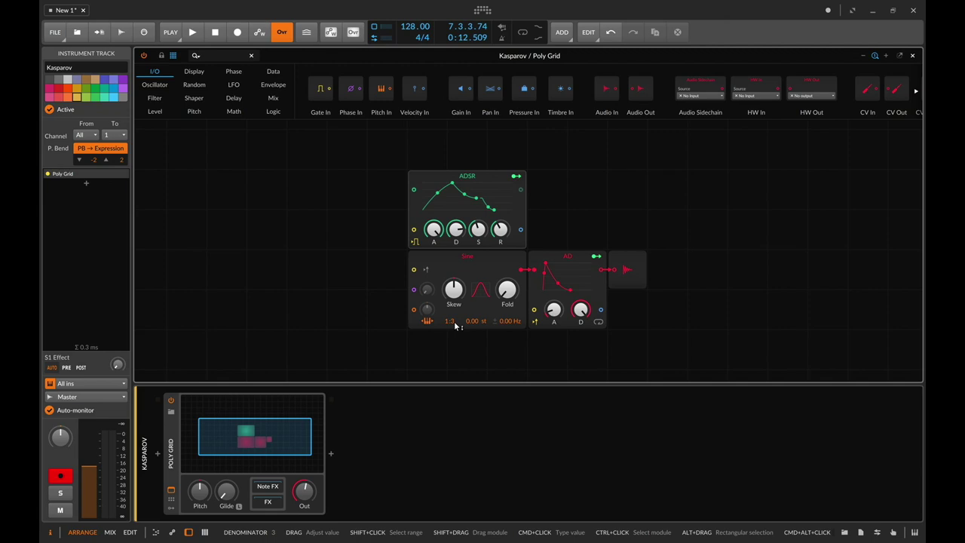
{"action": "left_click", "coordinate": [913, 55]}
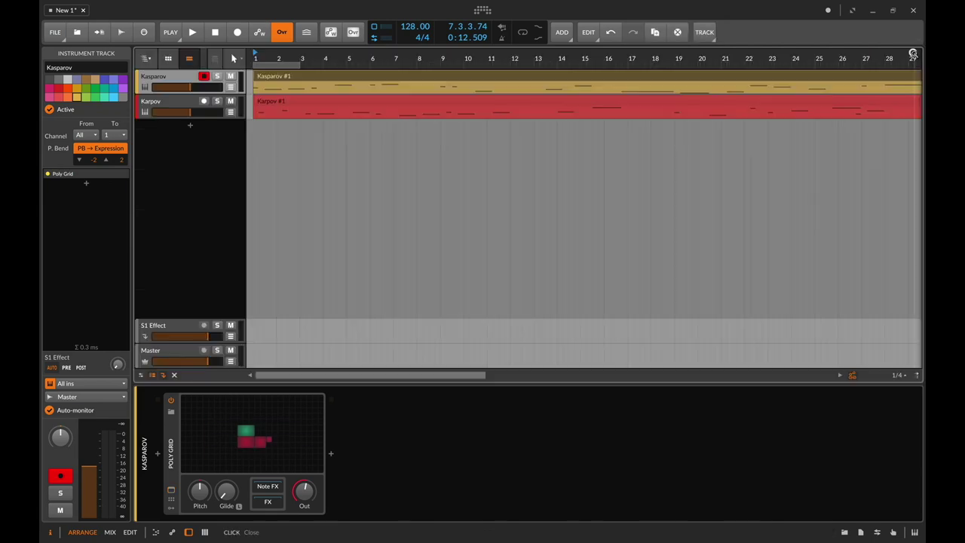
{"action": "left_click", "coordinate": [218, 31]}
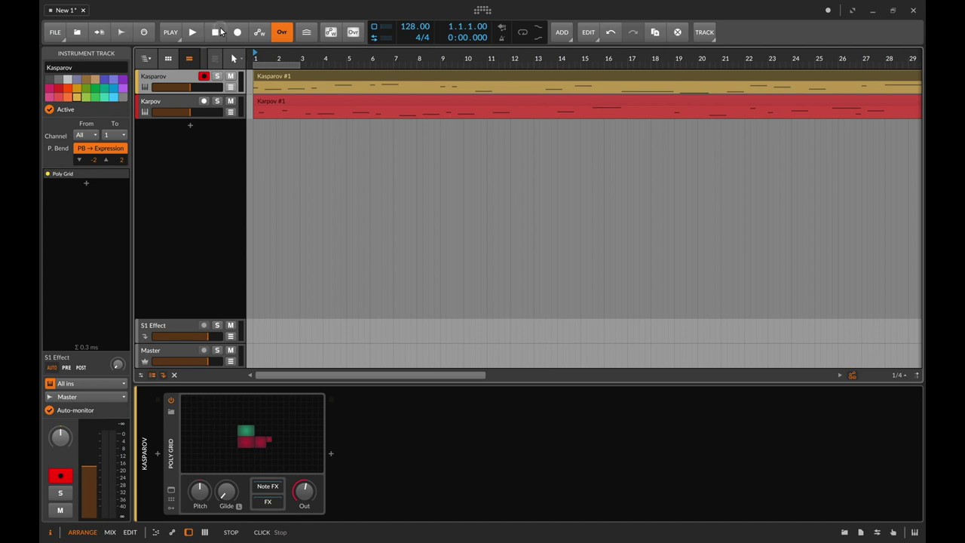
{"action": "key", "text": "space"}
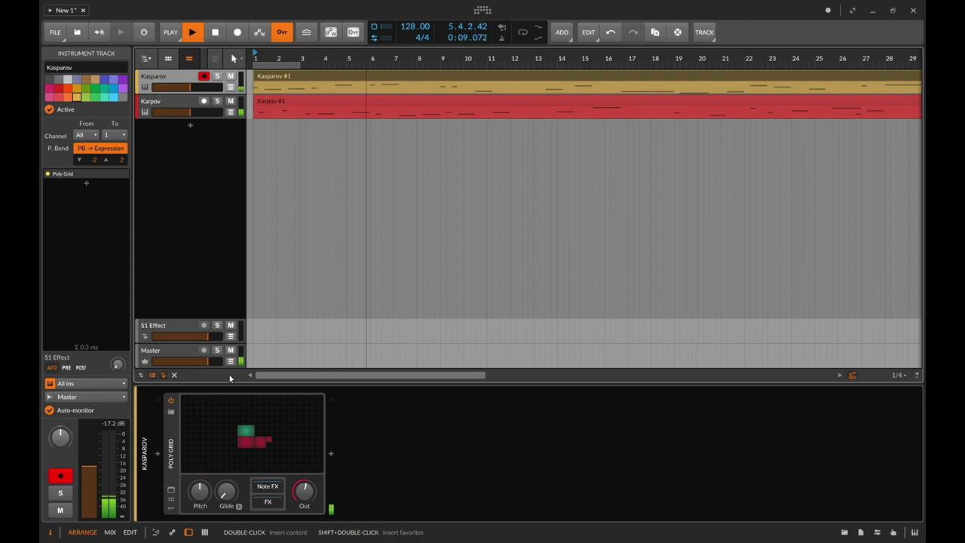
Step: Lengthen the ADSR release to 2.48 s in both Kasparov's and Karpov's Poly Grids
{"action": "double_click", "coordinate": [235, 419]}
{"action": "mouse_move", "coordinate": [510, 228]}
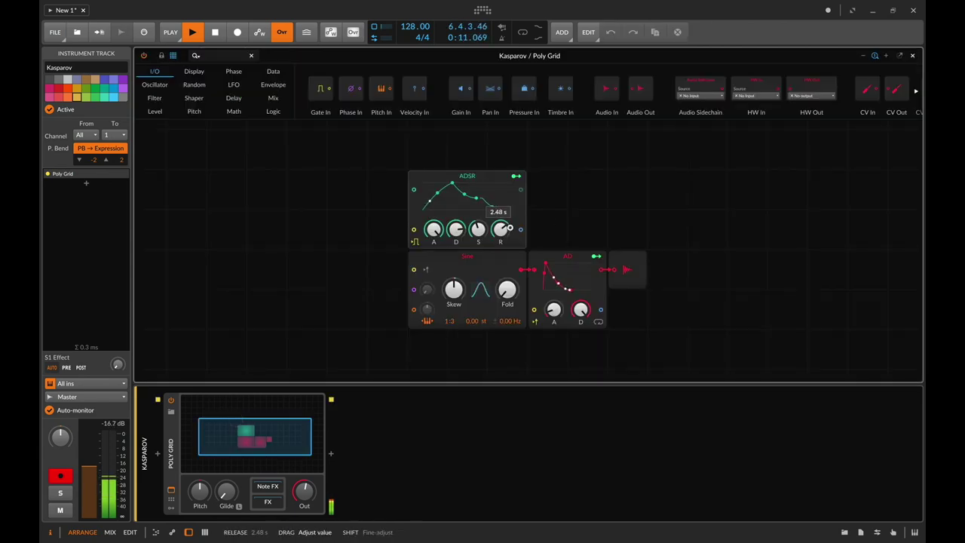
{"action": "left_click_drag", "start_coordinate": [509, 228], "coordinate": [510, 224]}
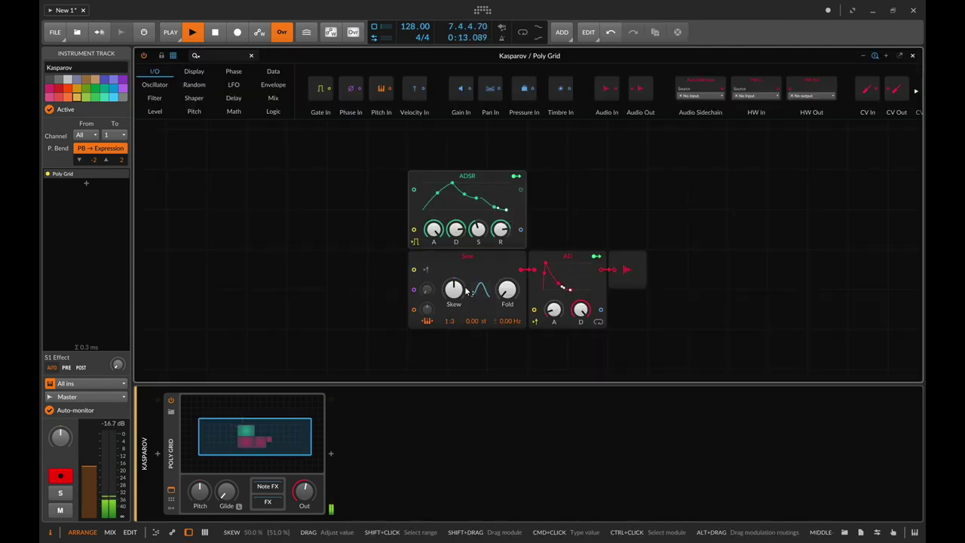
{"action": "left_click", "coordinate": [912, 55]}
{"action": "left_click", "coordinate": [145, 119]}
{"action": "left_click", "coordinate": [198, 405]}
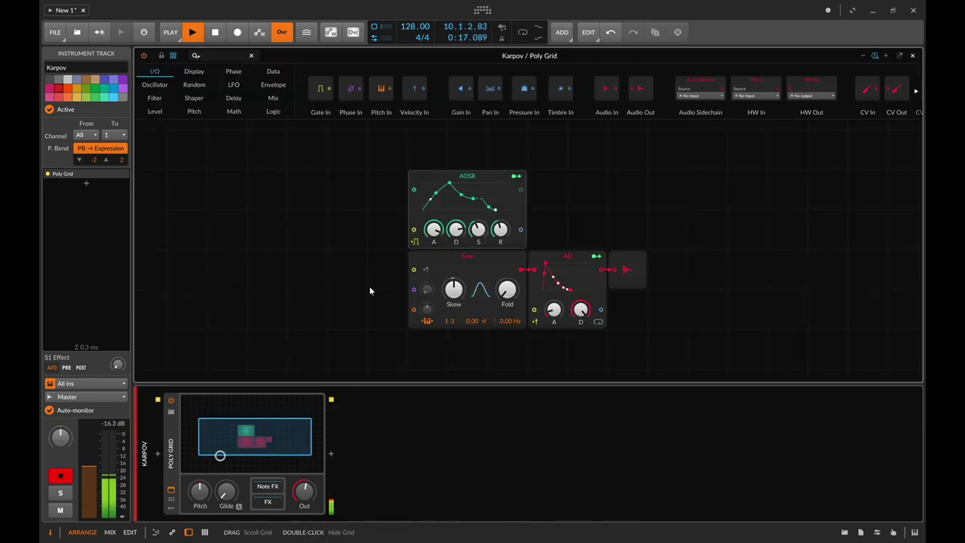
{"action": "left_click_drag", "start_coordinate": [500, 229], "coordinate": [500, 223]}
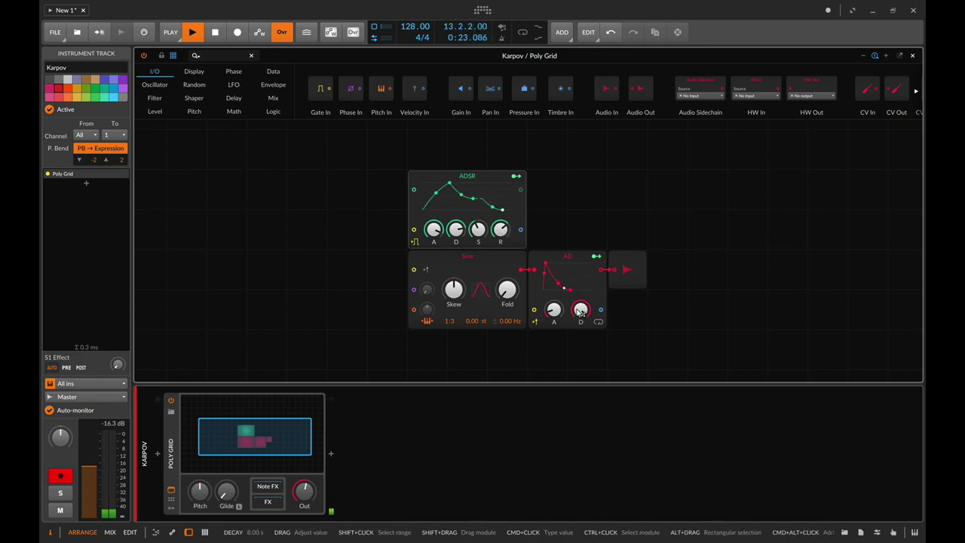
{"action": "left_click", "coordinate": [913, 55]}
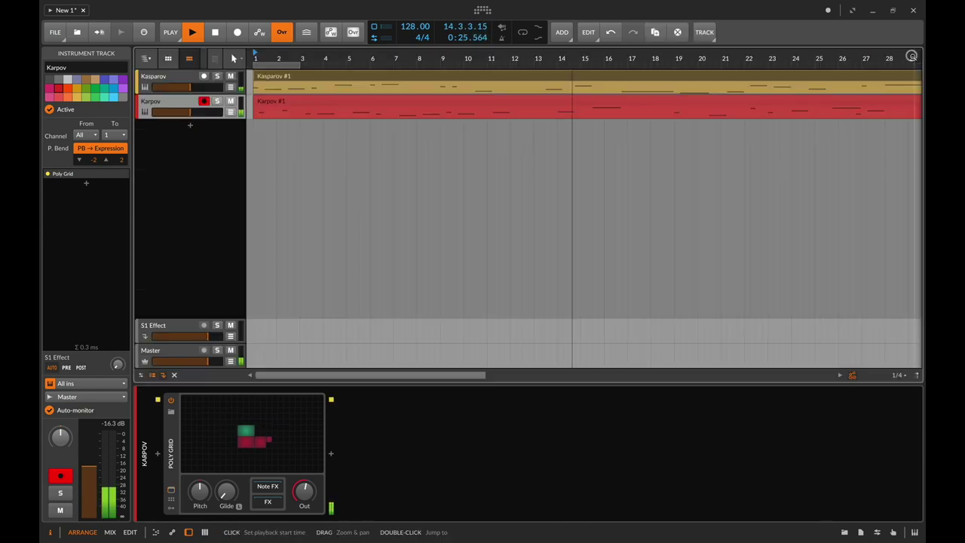
Step: Group Kasparov and Karpov and insert ValhallaShimmer on the group track
{"action": "left_click", "coordinate": [164, 78], "text": "shift"}
{"action": "key", "text": "super+g"}
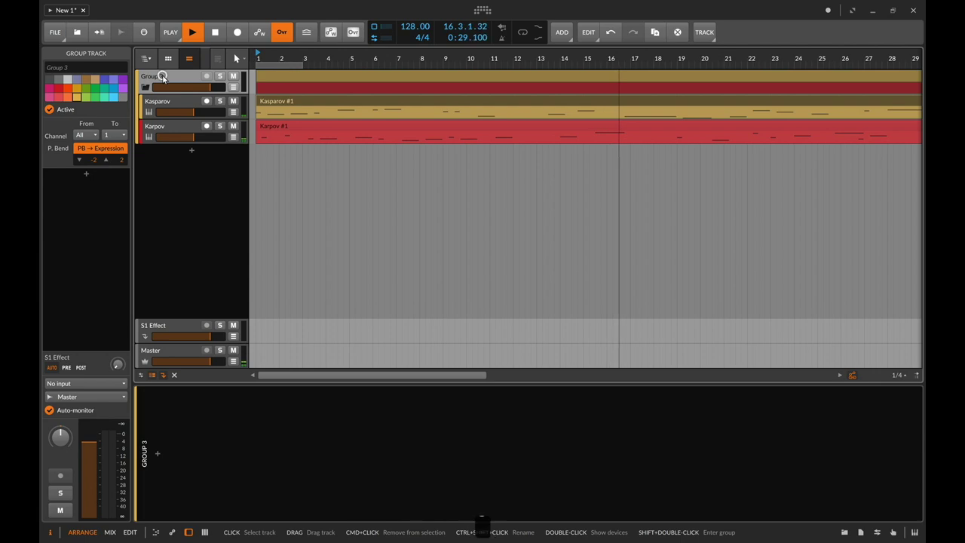
{"action": "key", "text": "space"}
{"action": "left_click", "coordinate": [158, 453]}
{"action": "type", "text": "valga"}
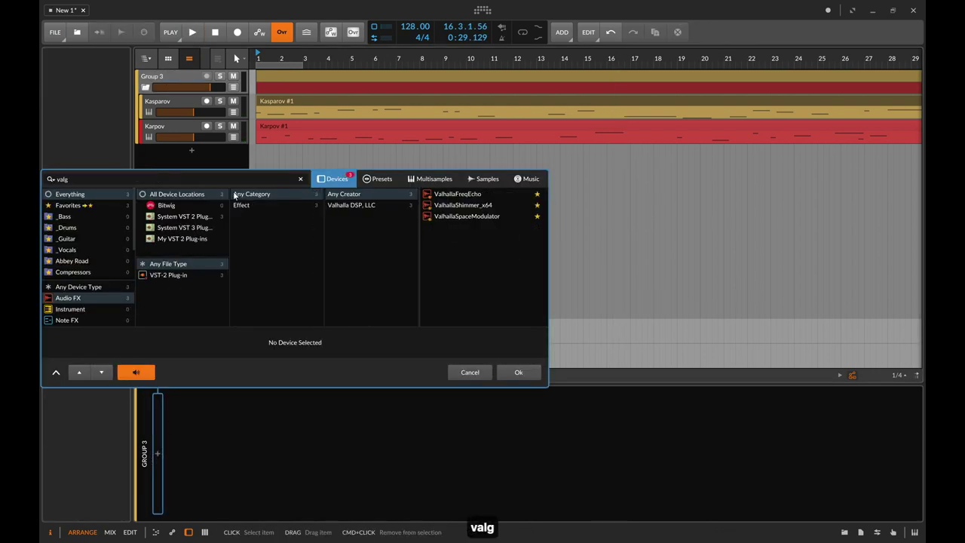
{"action": "key", "text": "BackSpace"}
{"action": "key", "text": "BackSpace"}
{"action": "left_click", "coordinate": [447, 206]}
{"action": "double_click", "coordinate": [446, 207]}
Step: Rename the group to '1985_World Championship'
{"action": "double_click", "coordinate": [155, 77]}
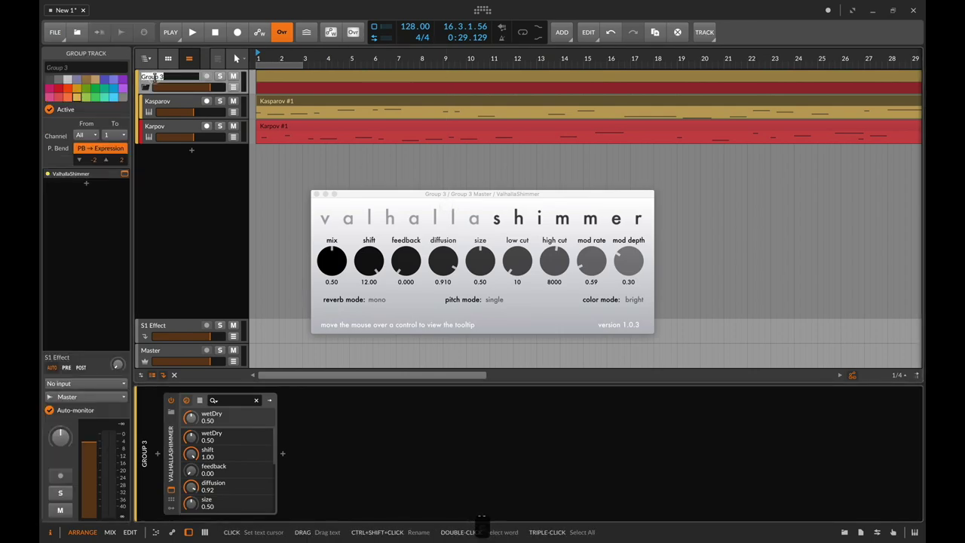
{"action": "type", "text": "1985"}
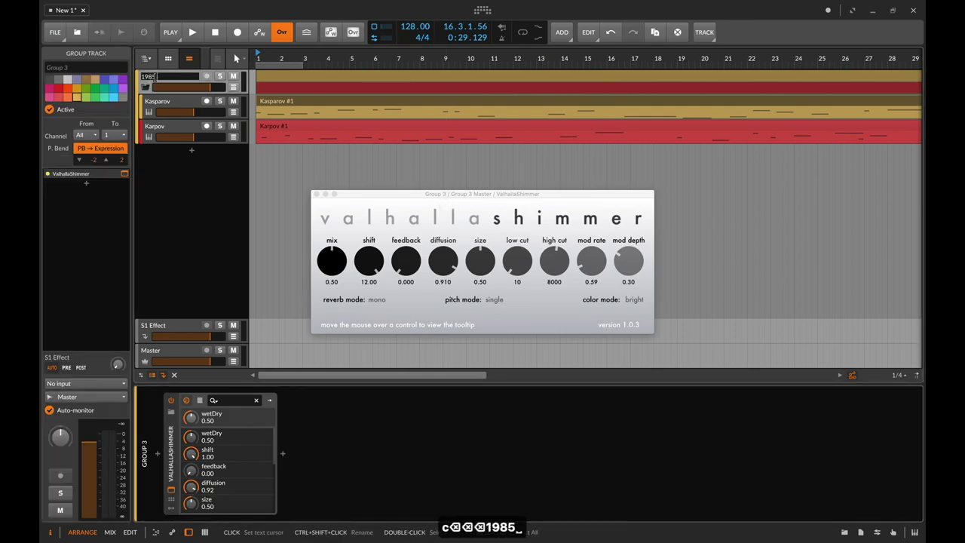
{"action": "type", "text": "_World champ"}
{"action": "key", "text": "BackSpace"}
{"action": "key", "text": "BackSpace"}
{"action": "key", "text": "BackSpace"}
{"action": "key", "text": "BackSpace"}
{"action": "key", "text": "BackSpace"}
{"action": "type", "text": "Championship"}
{"action": "key", "text": "Return"}
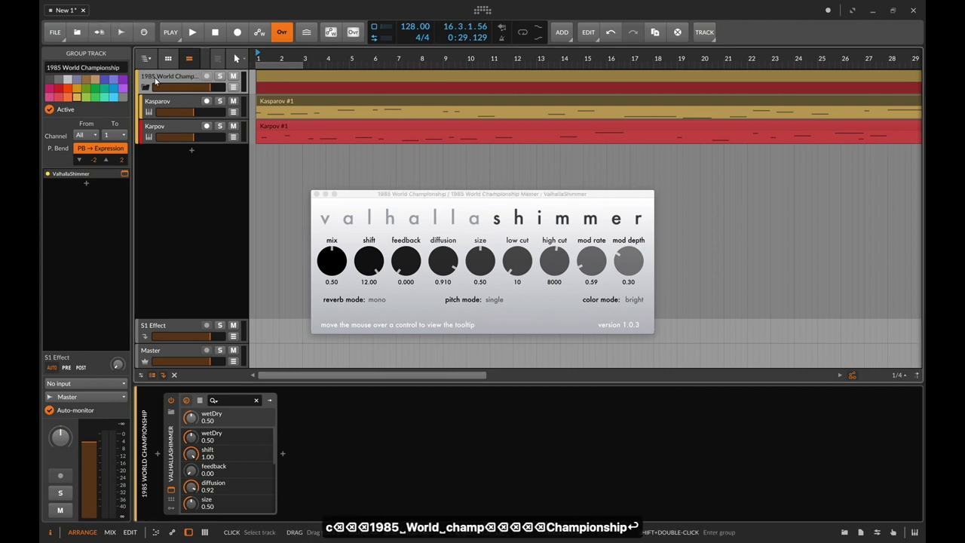
Step: Set ValhallaShimmer to bigStereo reverb mode, dual pitch mode and dark colour mode
{"action": "left_click", "coordinate": [377, 299]}
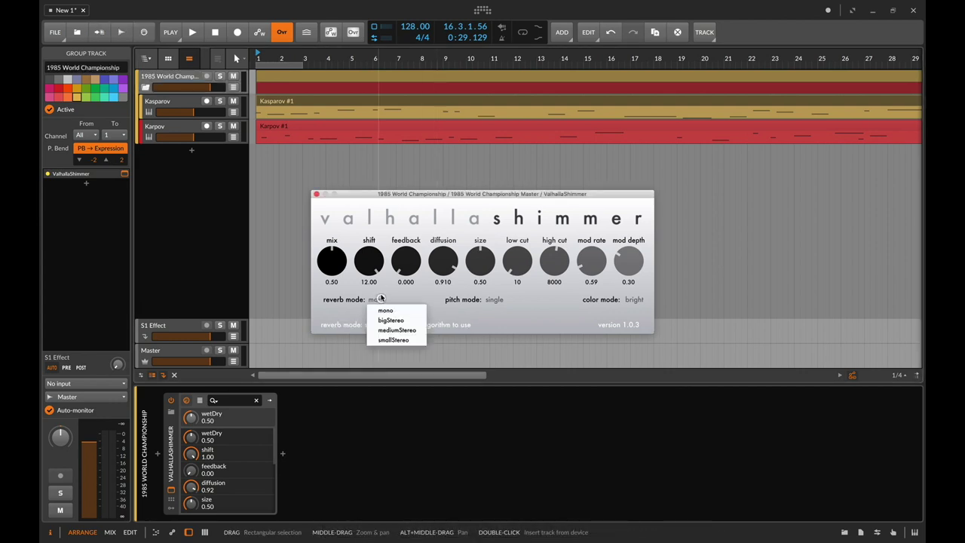
{"action": "left_click", "coordinate": [408, 322]}
{"action": "left_click", "coordinate": [495, 300]}
{"action": "left_click", "coordinate": [499, 316]}
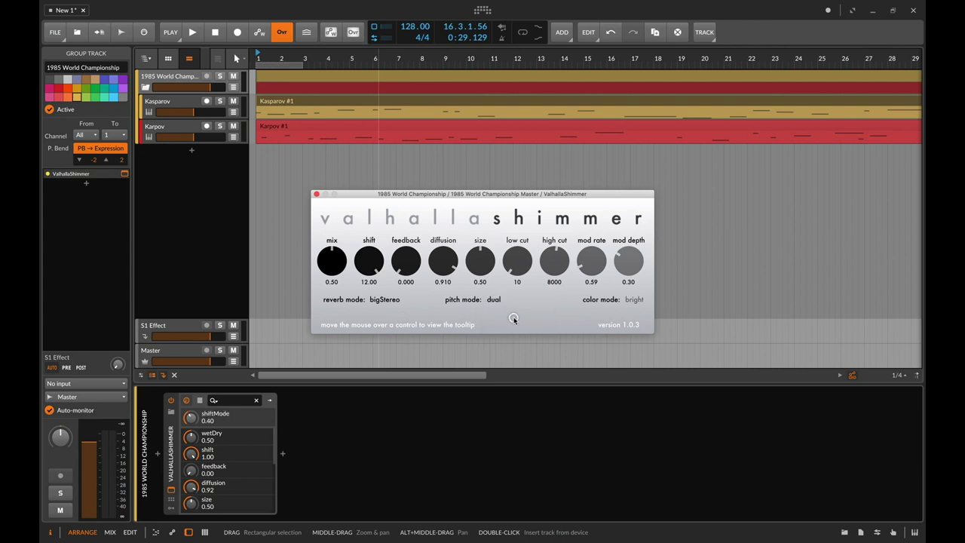
{"action": "left_click", "coordinate": [641, 301]}
{"action": "left_click", "coordinate": [626, 320]}
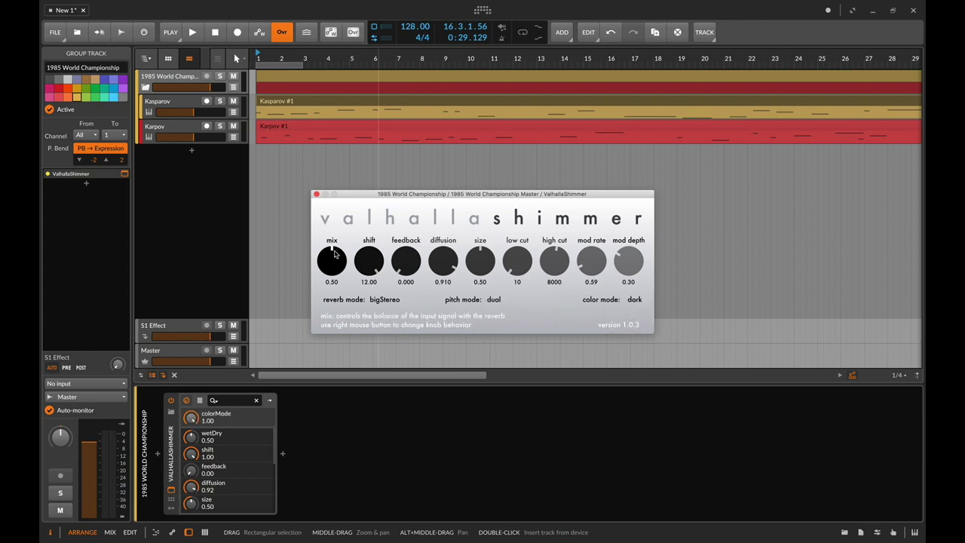